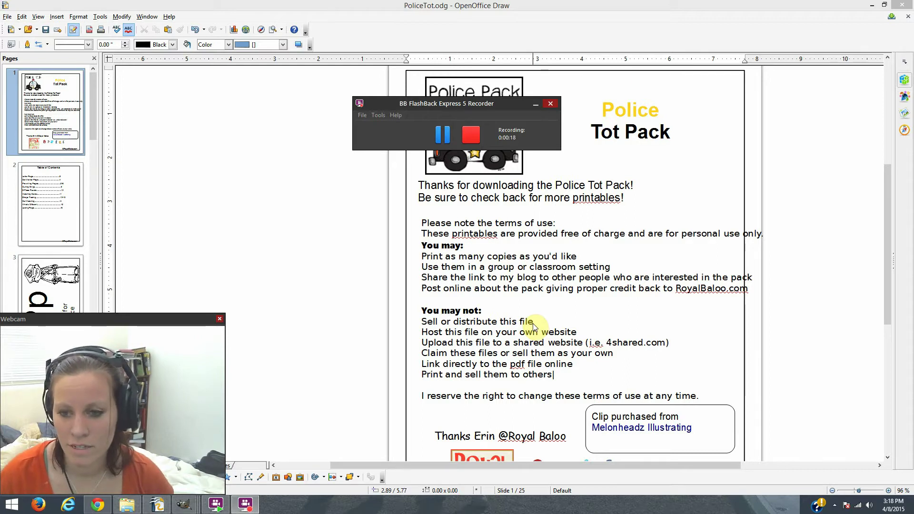
- Create a new blank drawing and arrange it side by side with PoliceTot.odg
{"action": "left_click", "coordinate": [709, 328]}
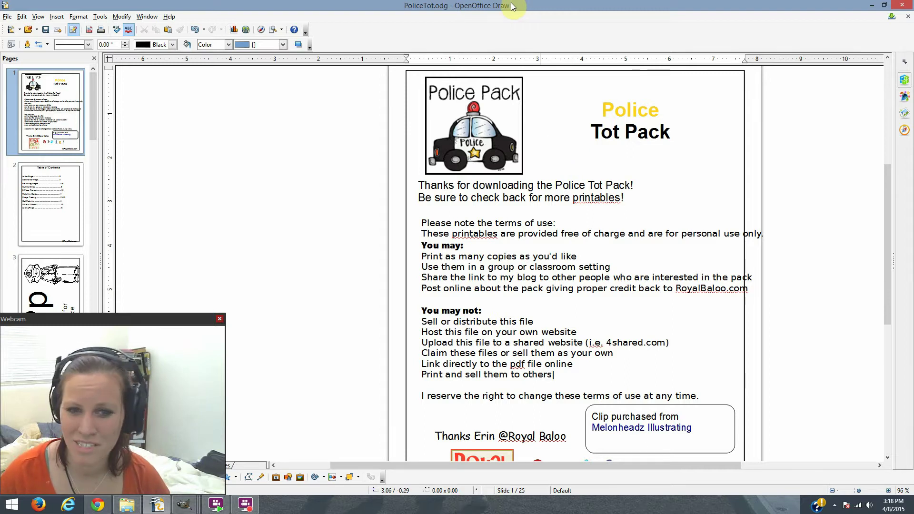
{"action": "left_click_drag", "start_coordinate": [512, 6], "coordinate": [2, 147]}
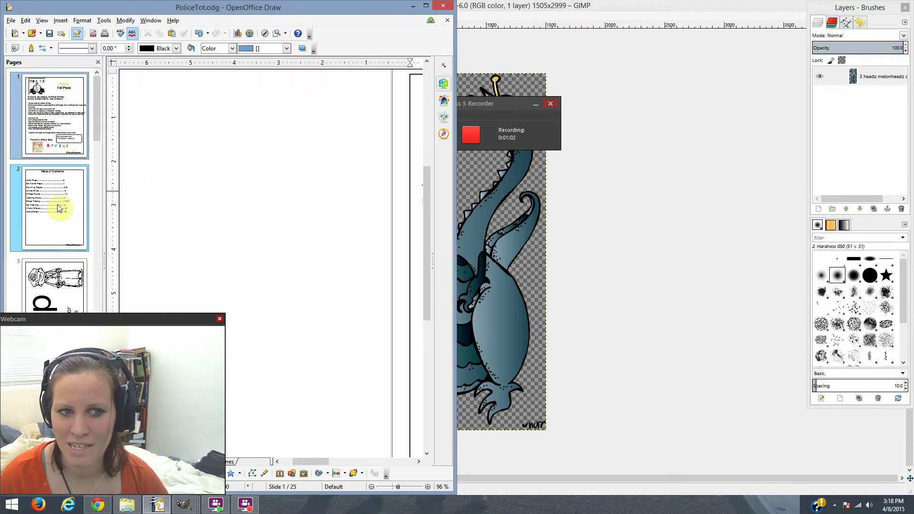
{"action": "right_click", "coordinate": [152, 509]}
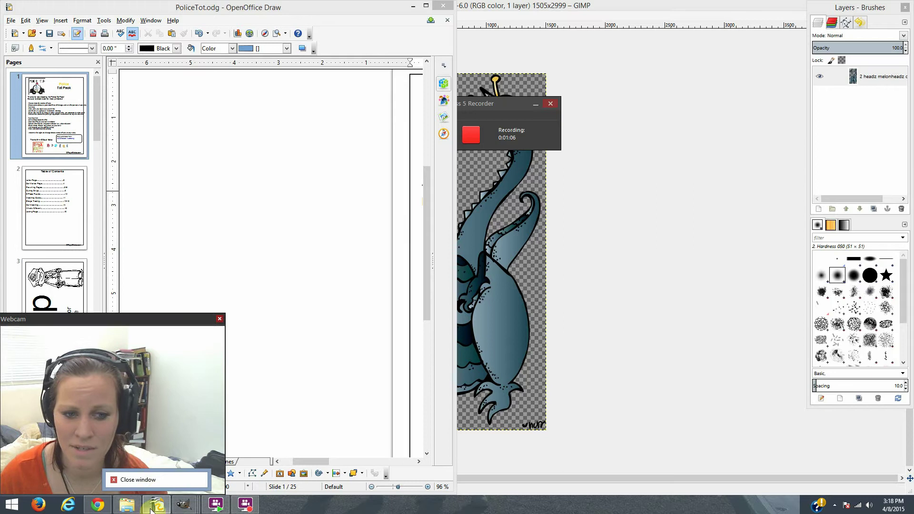
{"action": "left_click", "coordinate": [10, 20]}
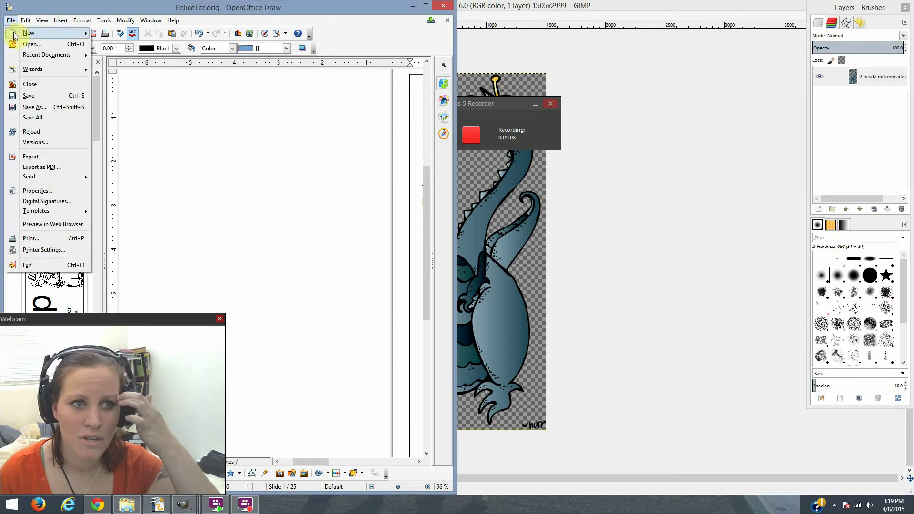
{"action": "mouse_move", "coordinate": [15, 33]}
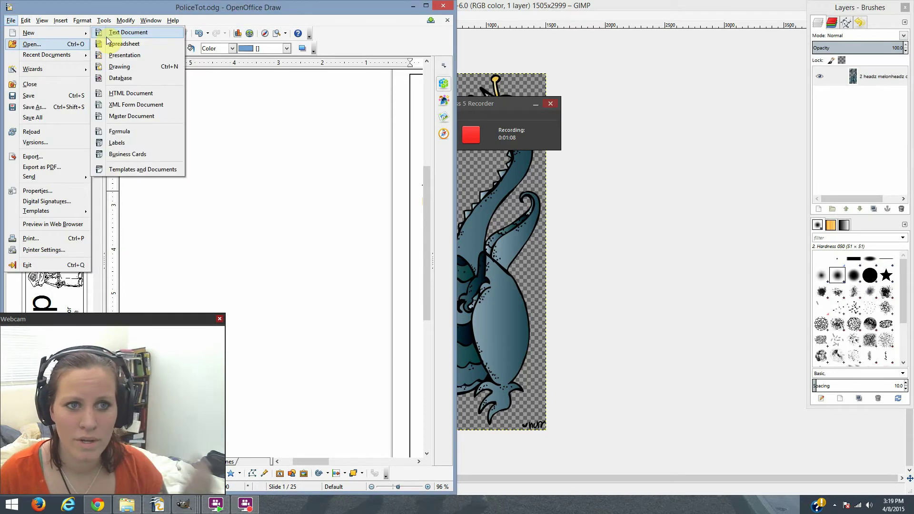
{"action": "left_click", "coordinate": [135, 67]}
{"action": "key", "text": "super+Right"}
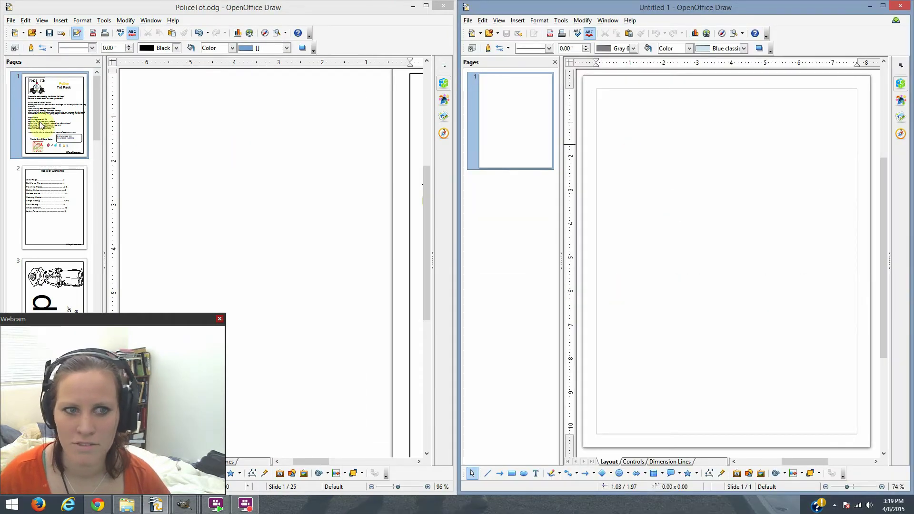
- Copy the cover page of PoliceTot.odg onto the first page of the new drawing
{"action": "left_click", "coordinate": [74, 113]}
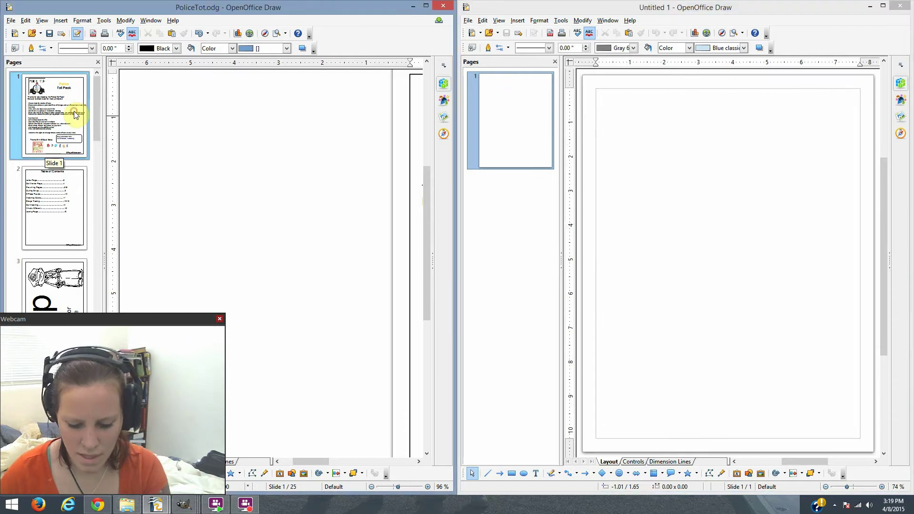
{"action": "left_click", "coordinate": [516, 157]}
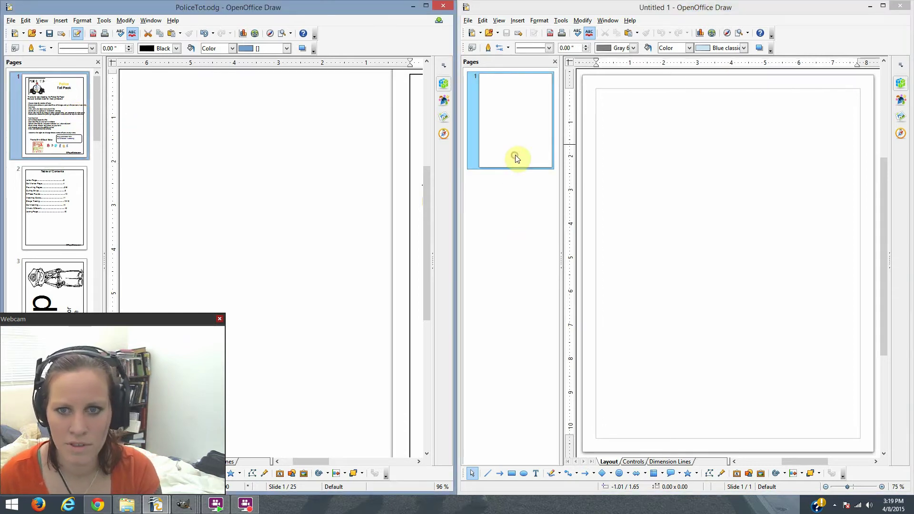
{"action": "key", "text": "ctrl+v"}
{"action": "left_click_drag", "start_coordinate": [518, 188], "coordinate": [518, 150]}
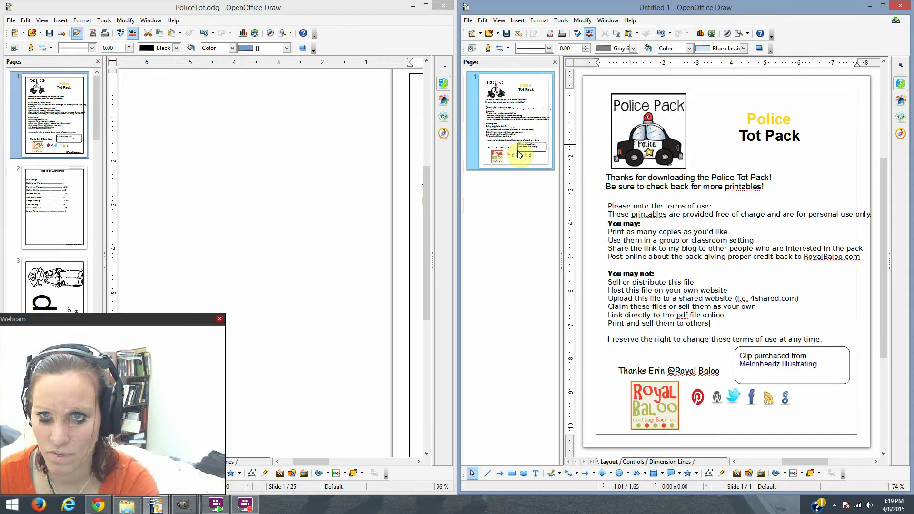
{"action": "left_click", "coordinate": [504, 268]}
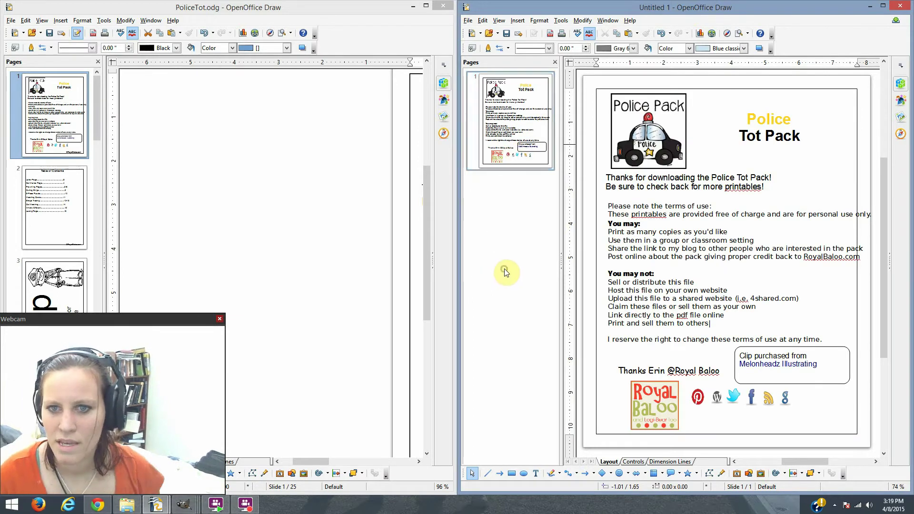
- Replace "Police" with "Dragons" in the cover page's Tot Pack title
{"action": "left_click", "coordinate": [649, 145]}
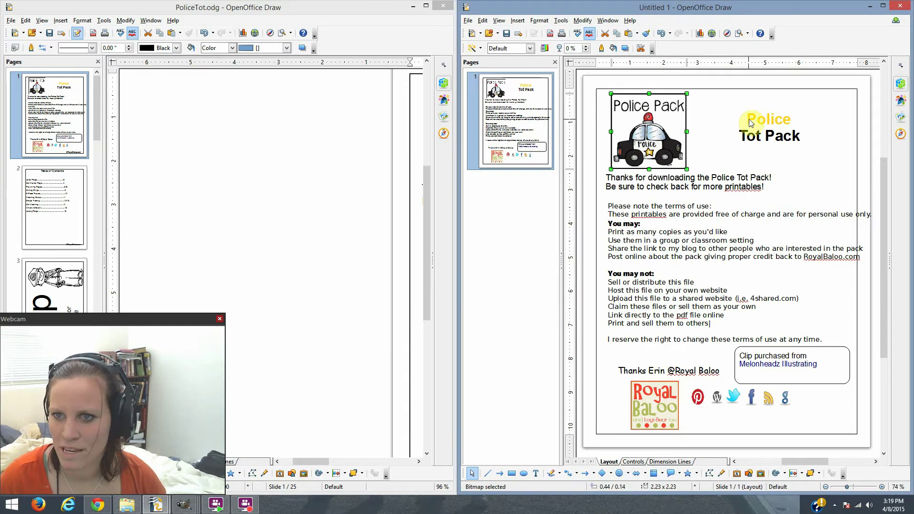
{"action": "left_click_drag", "start_coordinate": [748, 119], "coordinate": [793, 119]}
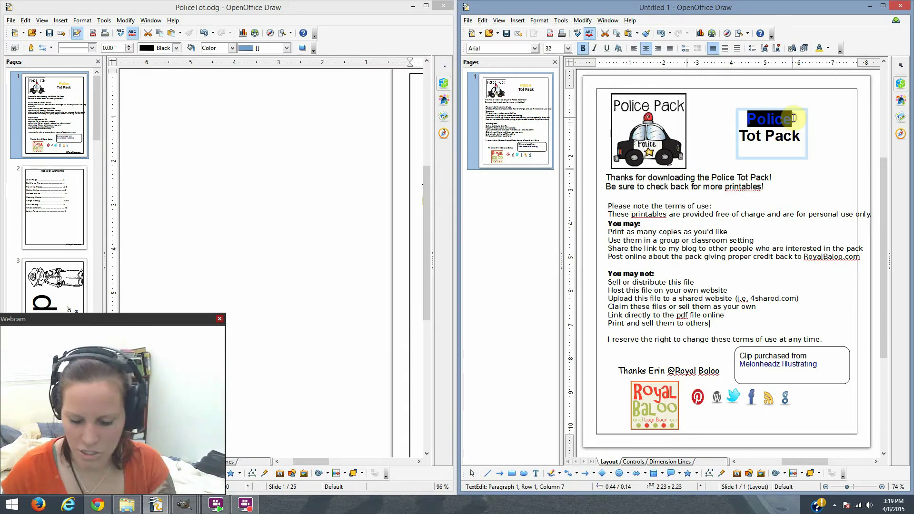
{"action": "type", "text": "Dragon"}
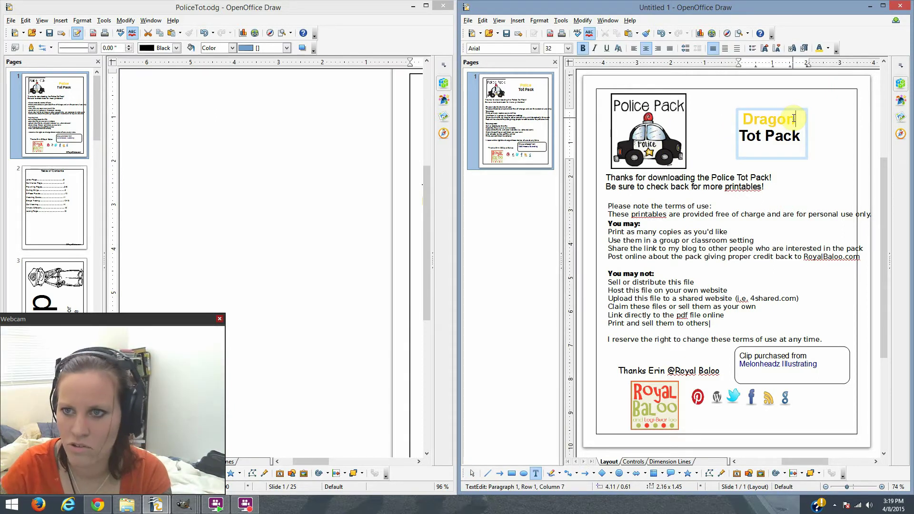
{"action": "type", "text": "s"}
- Change the font color of the title word "Dragons" to the green Chart 4
{"action": "left_click_drag", "start_coordinate": [800, 119], "coordinate": [741, 120]}
{"action": "right_click", "coordinate": [753, 118]}
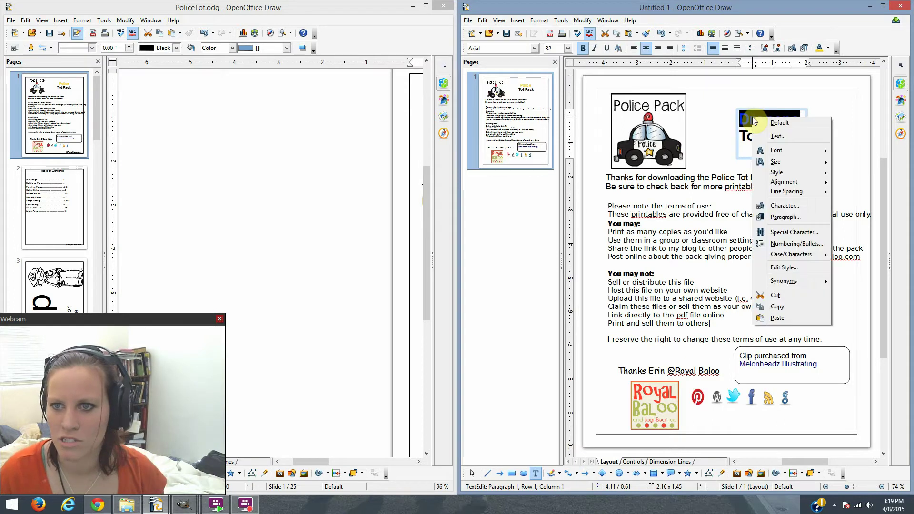
{"action": "left_click", "coordinate": [779, 205]}
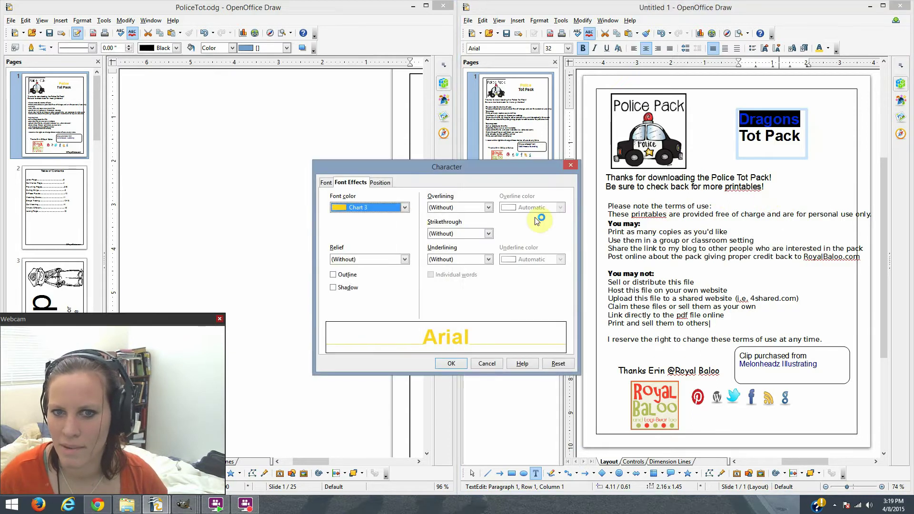
{"action": "left_click", "coordinate": [404, 208]}
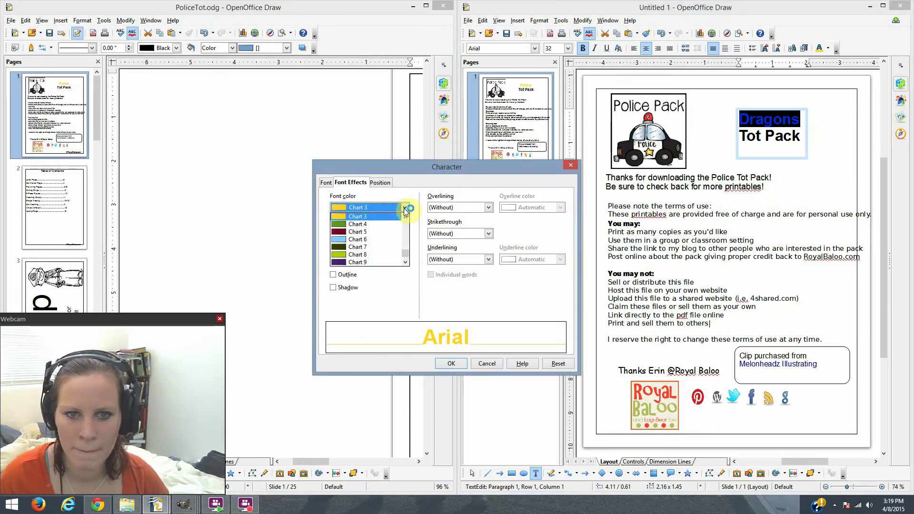
{"action": "left_click", "coordinate": [391, 227]}
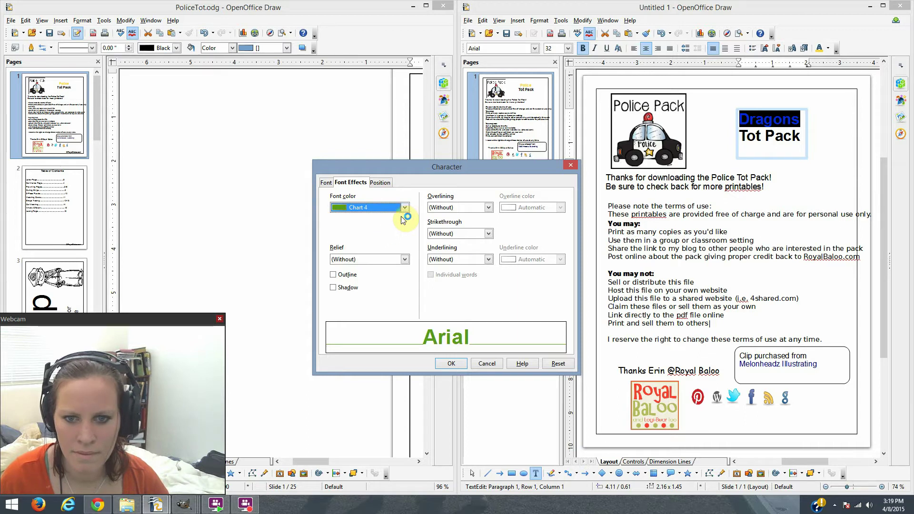
{"action": "left_click", "coordinate": [452, 360]}
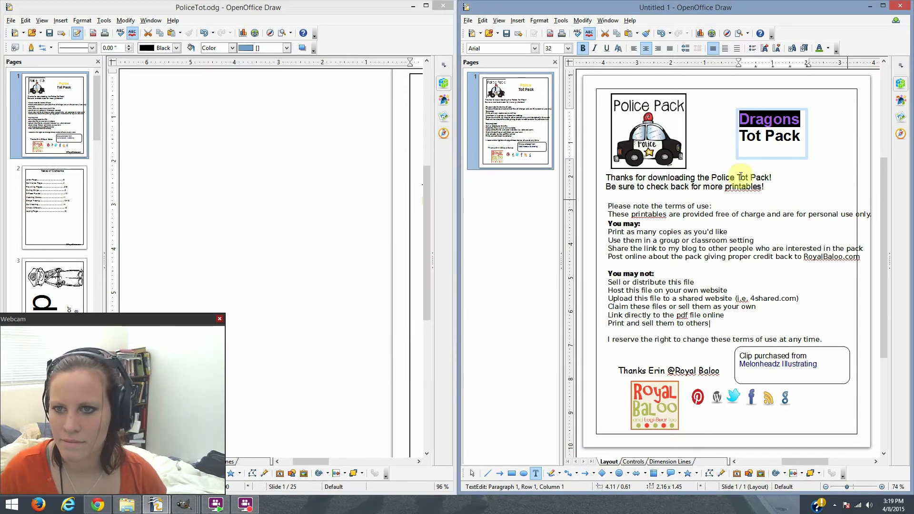
- Replace "Police" with "Dragons" in the thank-you line below the cover picture
{"action": "left_click_drag", "start_coordinate": [735, 174], "coordinate": [711, 179]}
{"action": "type", "text": "Drago"}
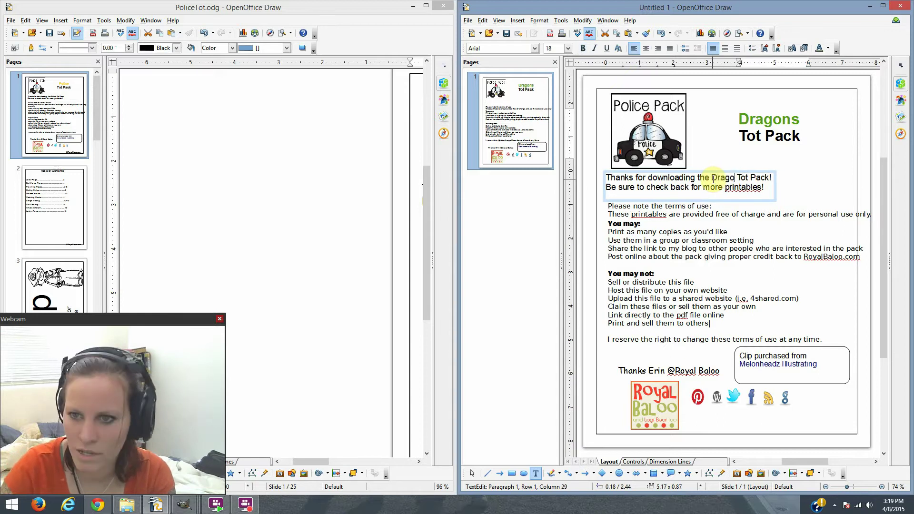
{"action": "type", "text": "ns"}
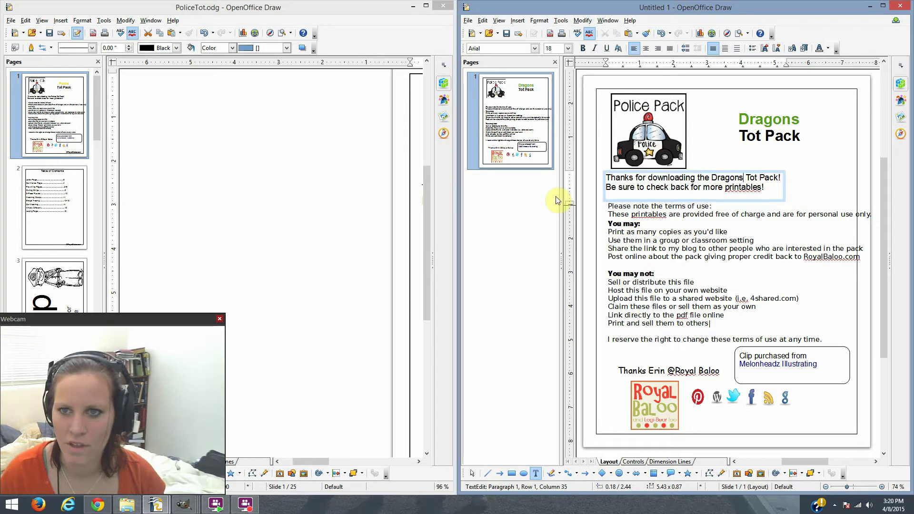
- Add a new blank page after the cover page in the new drawing
{"action": "left_click", "coordinate": [513, 192]}
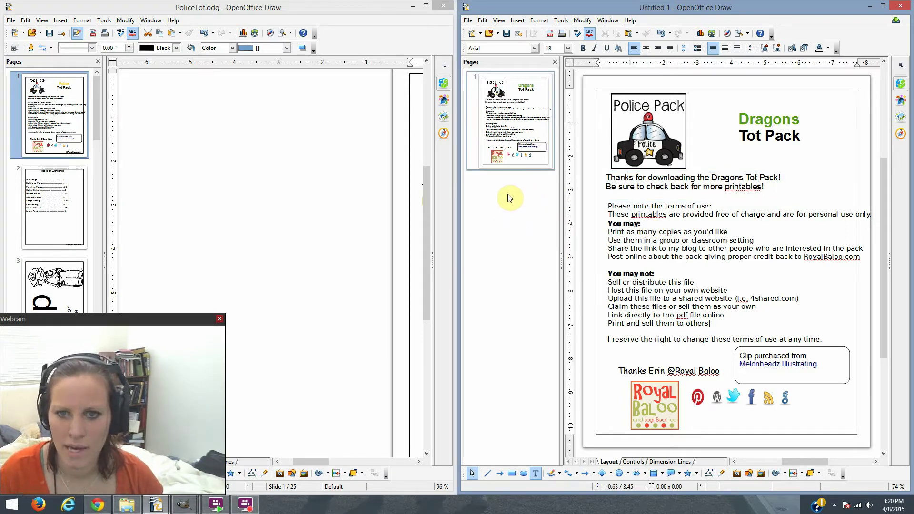
{"action": "right_click", "coordinate": [500, 186]}
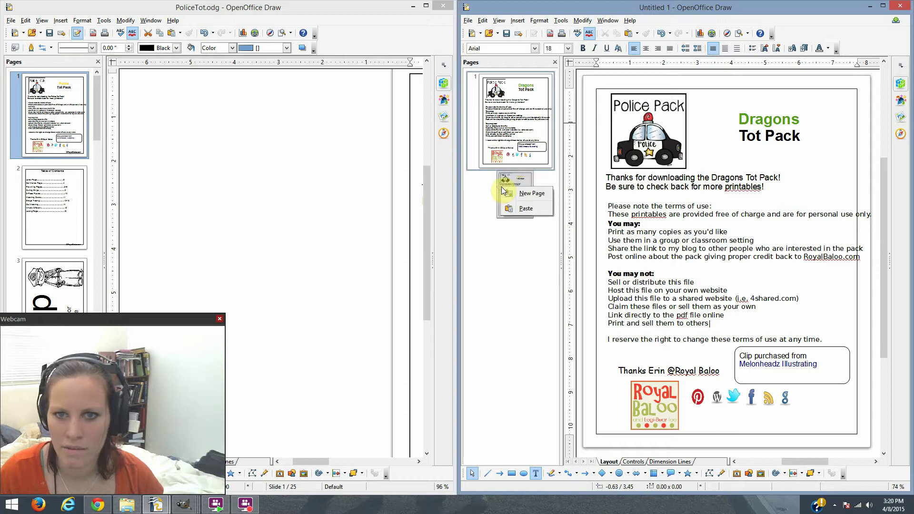
{"action": "left_click", "coordinate": [532, 194]}
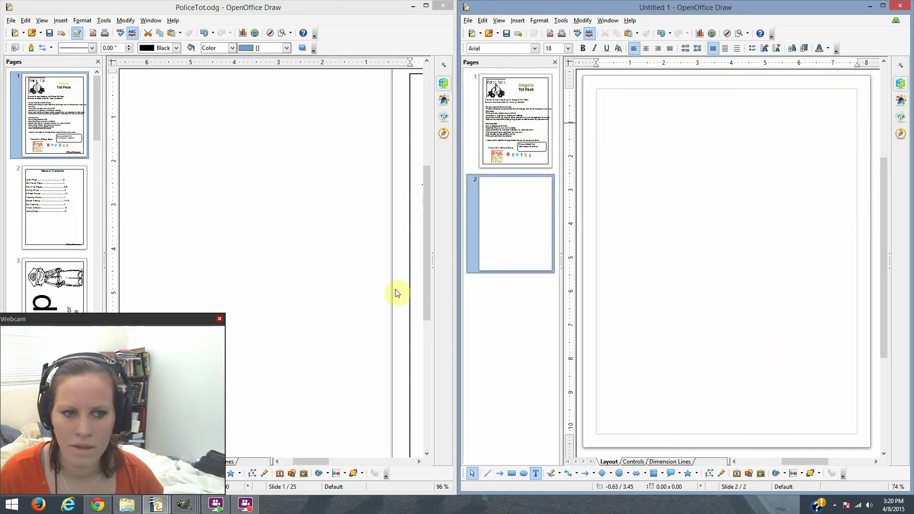
{"action": "left_click", "coordinate": [93, 119]}
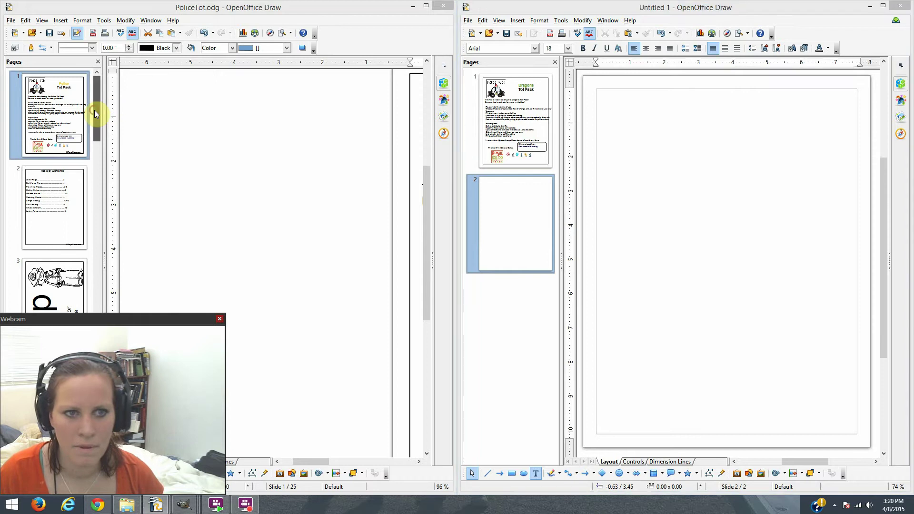
{"action": "scroll", "coordinate": [93, 119], "scroll_direction": "down", "scroll_amount": 3}
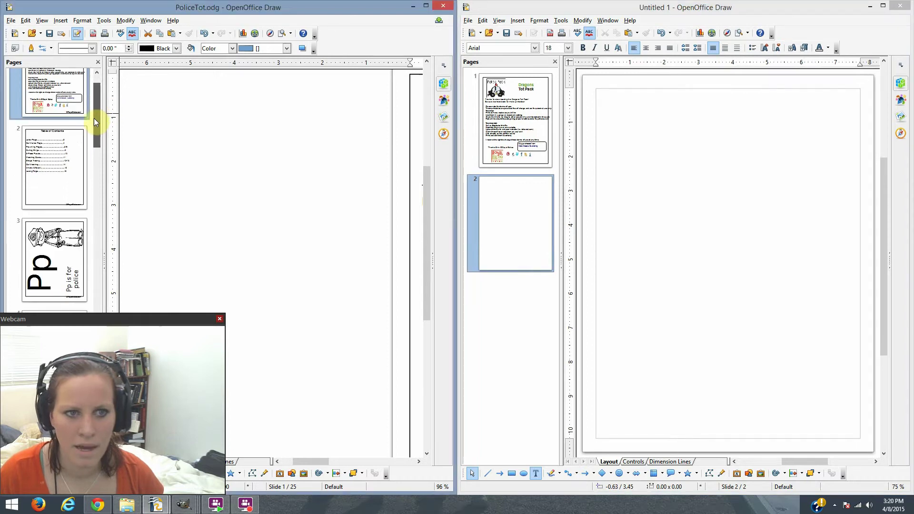
{"action": "left_click_drag", "start_coordinate": [99, 116], "coordinate": [93, 133]}
{"action": "left_click", "coordinate": [76, 142]}
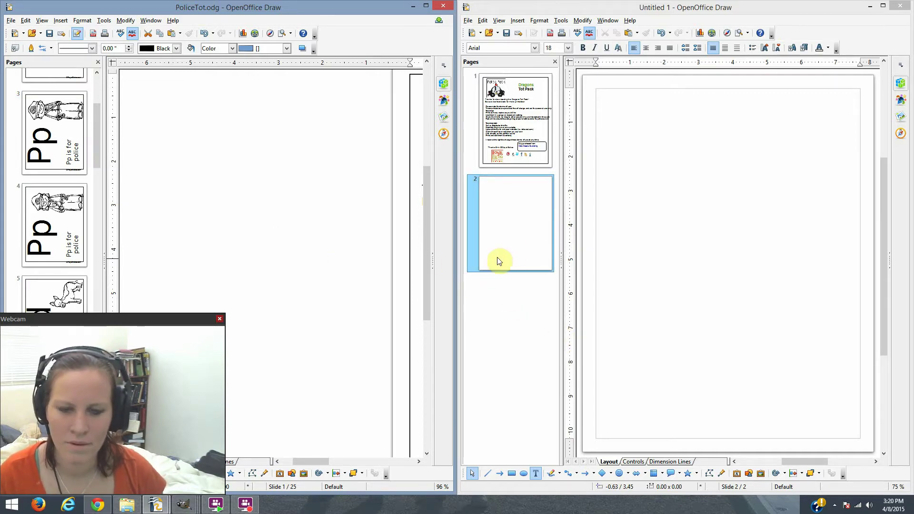
{"action": "left_click", "coordinate": [511, 248]}
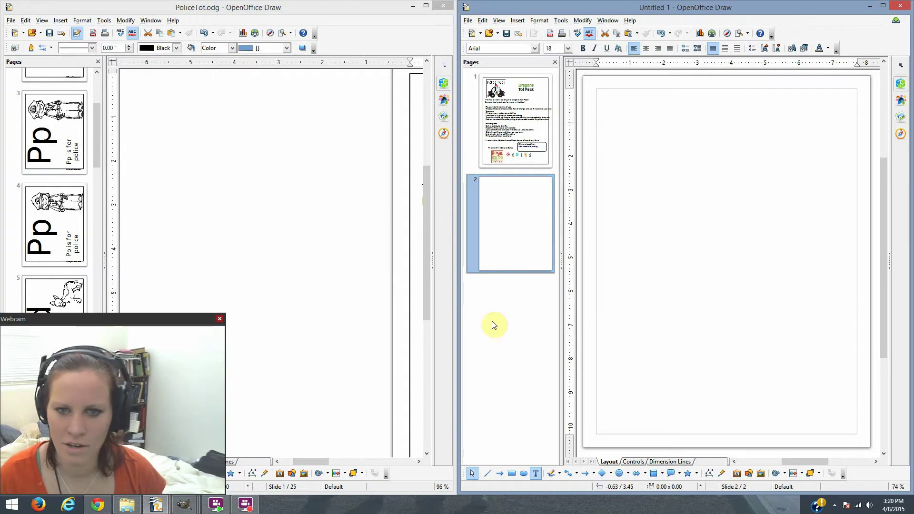
{"action": "key", "text": "Up"}
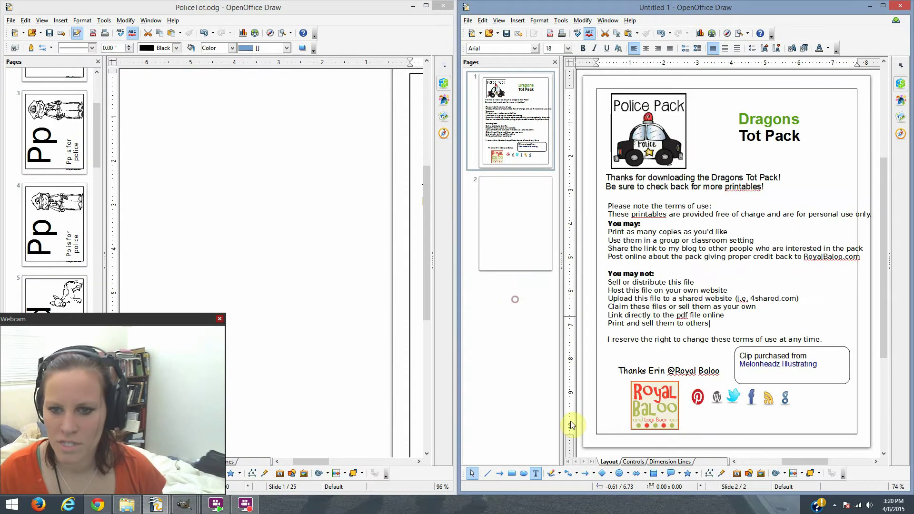
- Draw a rectangle about 7.71 × 10.21 in along the margins of the blank second page
{"action": "left_click", "coordinate": [510, 241]}
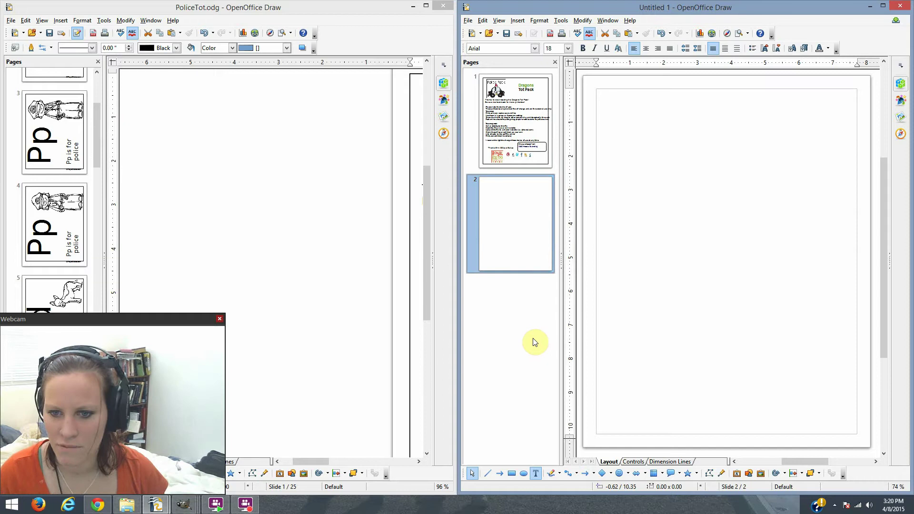
{"action": "left_click", "coordinate": [611, 474]}
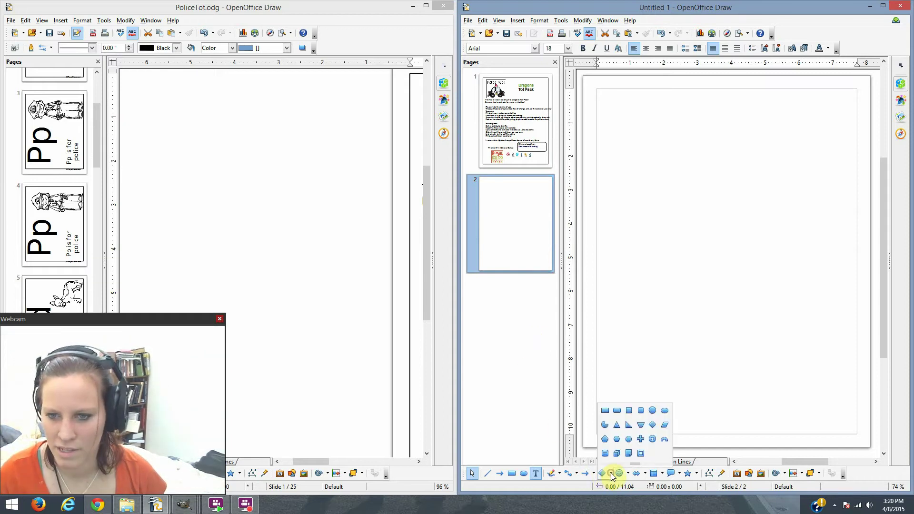
{"action": "left_click", "coordinate": [605, 410]}
{"action": "left_click_drag", "start_coordinate": [597, 434], "coordinate": [856, 90]}
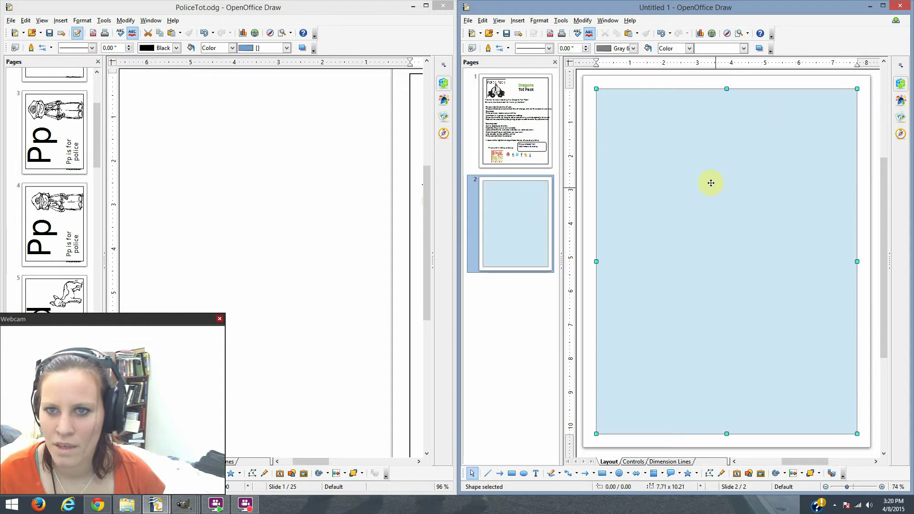
- Set the second page's border rectangle to no fill and a black line color
{"action": "left_click", "coordinate": [688, 48]}
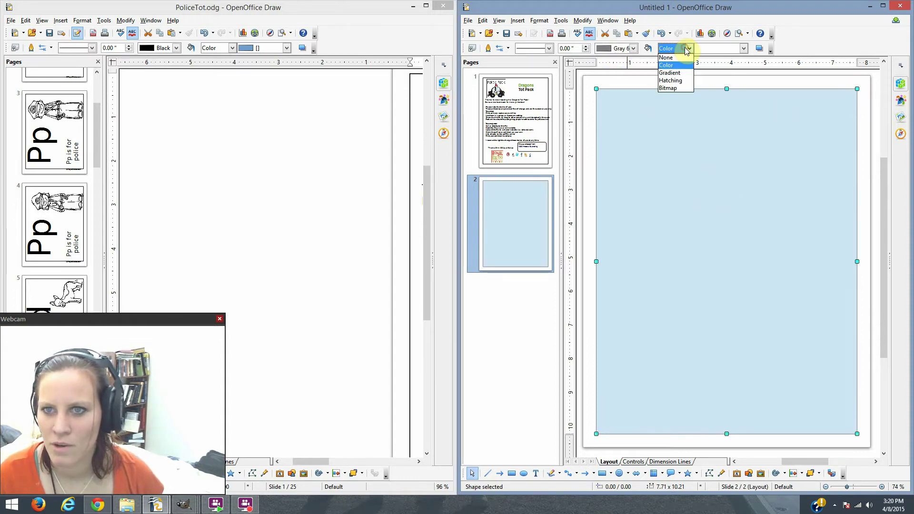
{"action": "left_click", "coordinate": [686, 58]}
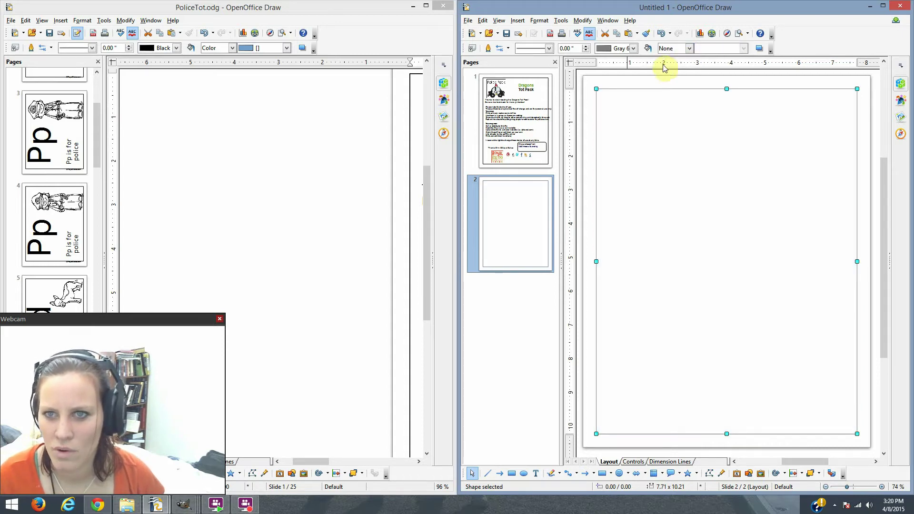
{"action": "left_click", "coordinate": [634, 49]}
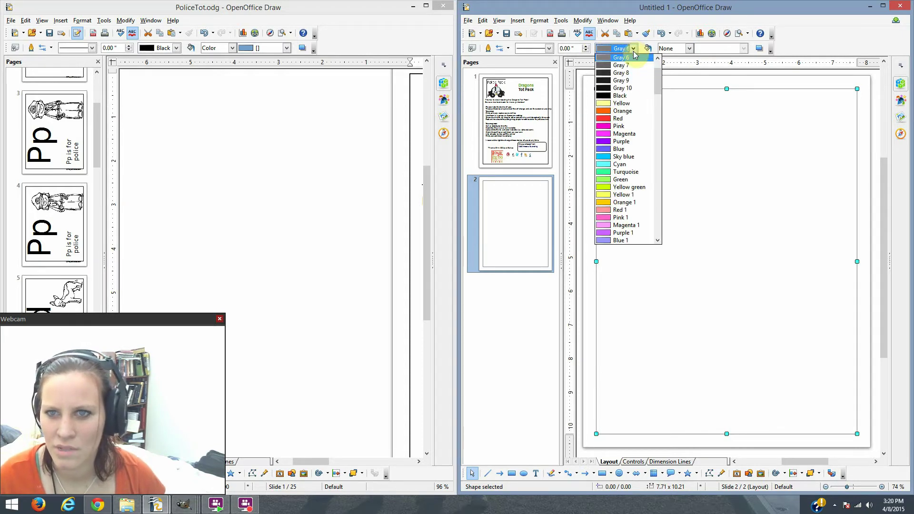
{"action": "left_click", "coordinate": [635, 95]}
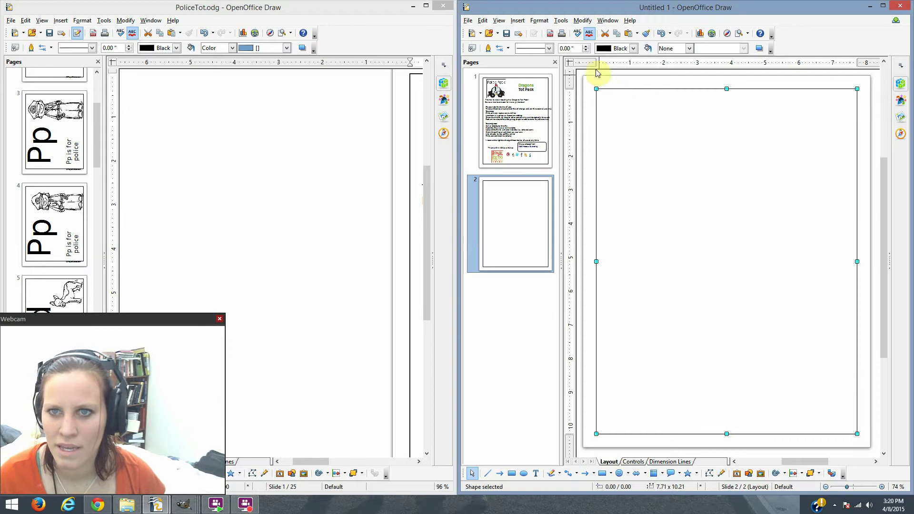
- Set the line width of the second page's border rectangle to 0.02 in
{"action": "left_click", "coordinate": [587, 47]}
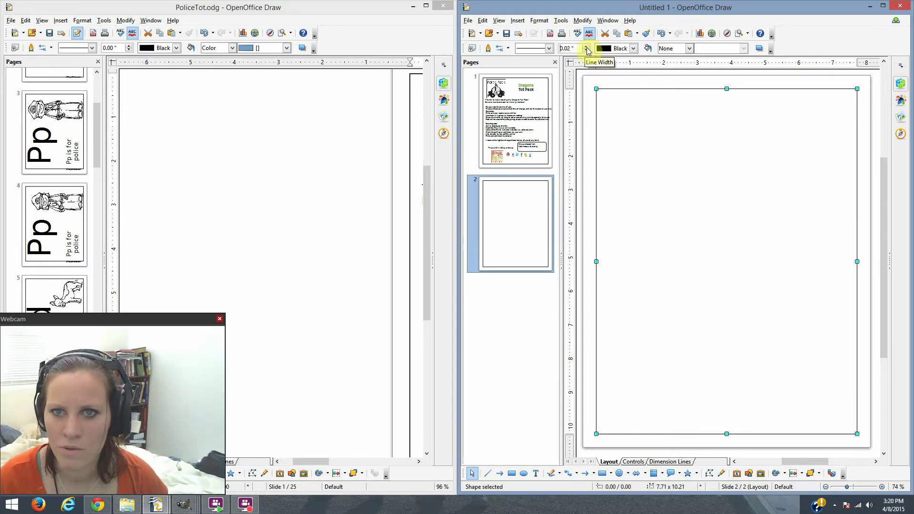
{"action": "left_click", "coordinate": [709, 180]}
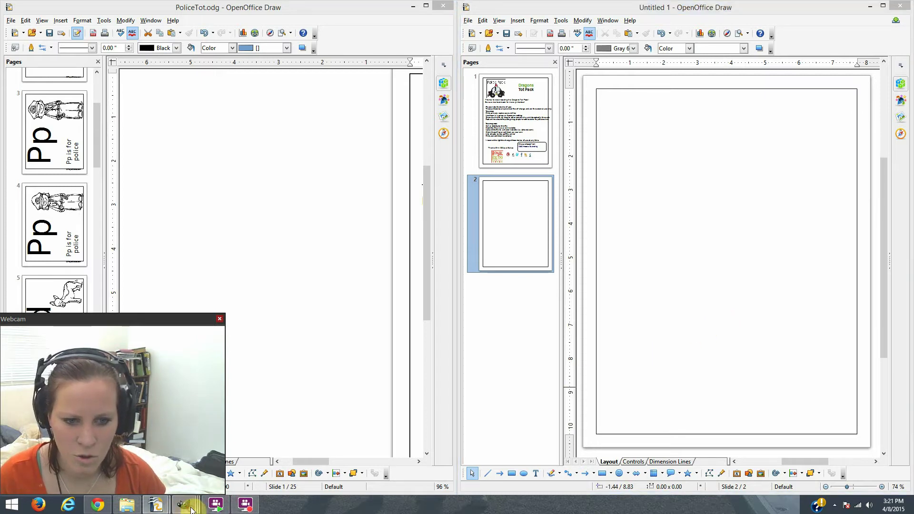
- Switch to GIMP and open dragonwhite.png from the "dragons melonheadz colored" folder
{"action": "mouse_move", "coordinate": [192, 510]}
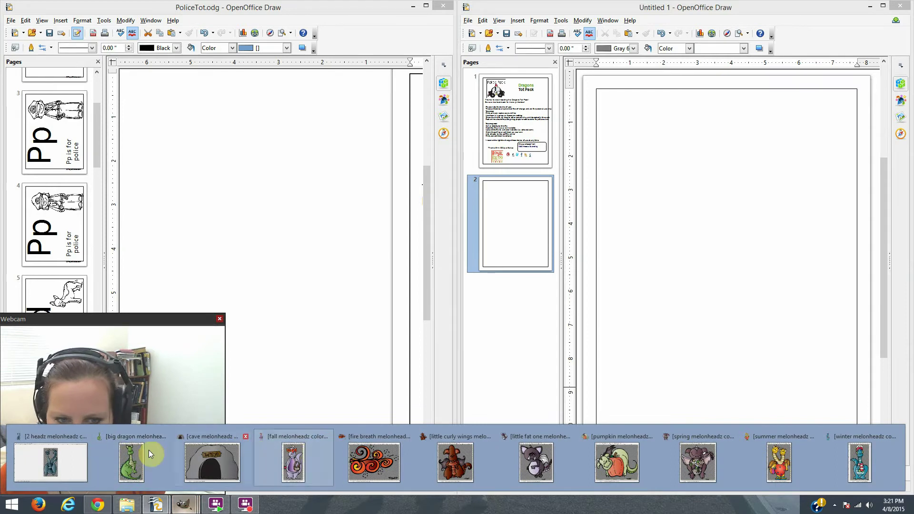
{"action": "left_click", "coordinate": [59, 456]}
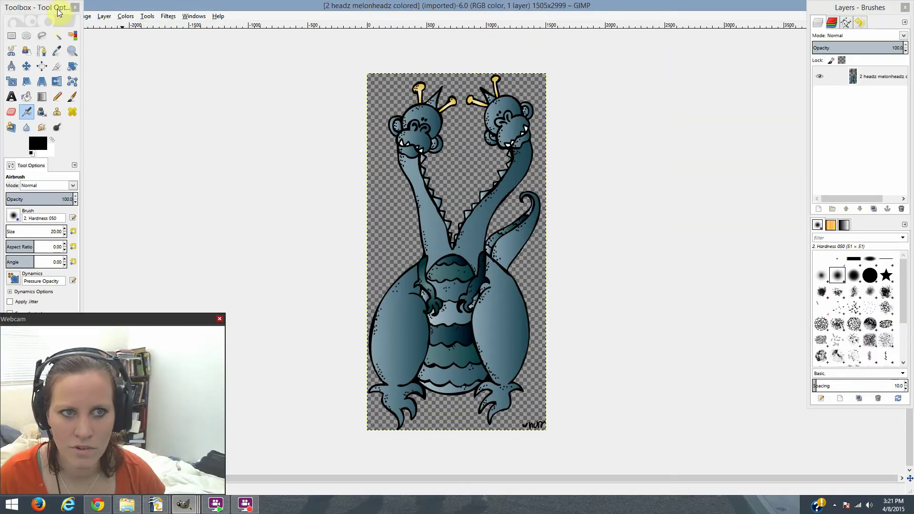
{"action": "left_click_drag", "start_coordinate": [58, 11], "coordinate": [57, 46]}
{"action": "left_click", "coordinate": [8, 16]}
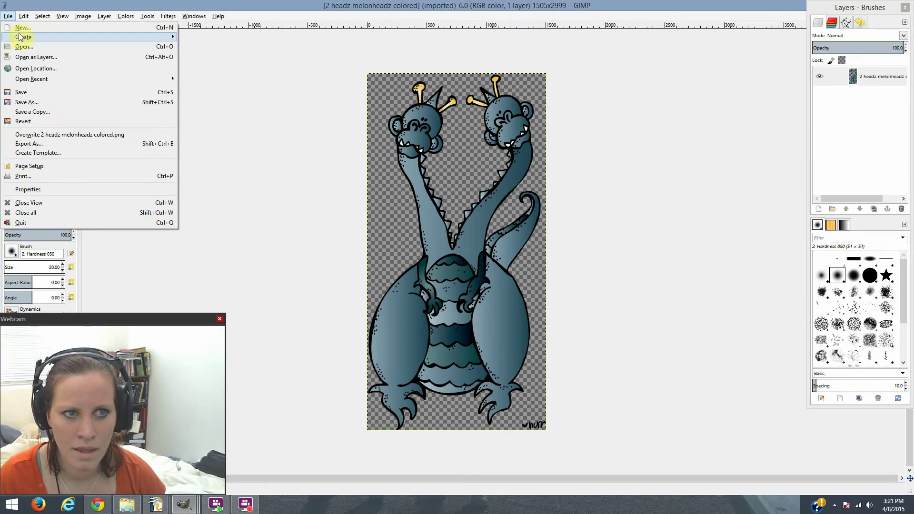
{"action": "left_click", "coordinate": [24, 46]}
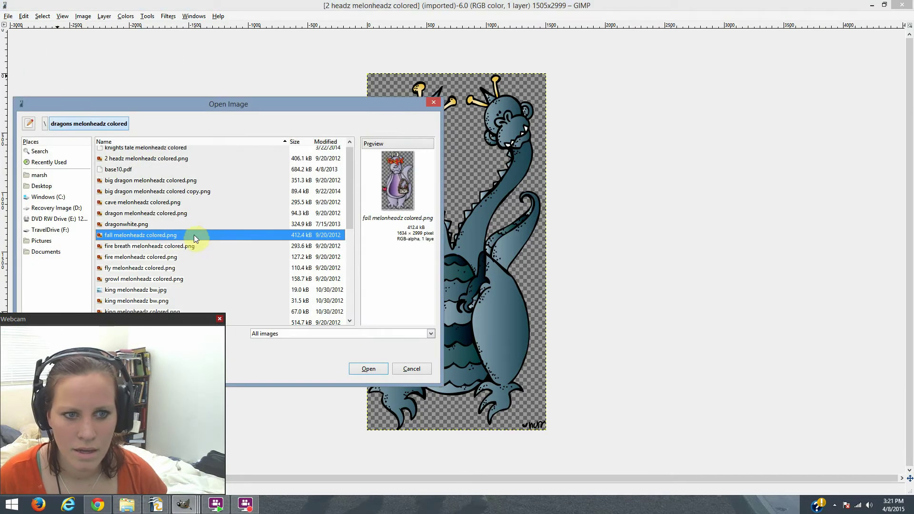
{"action": "scroll", "coordinate": [193, 235], "scroll_direction": "up", "scroll_amount": 1}
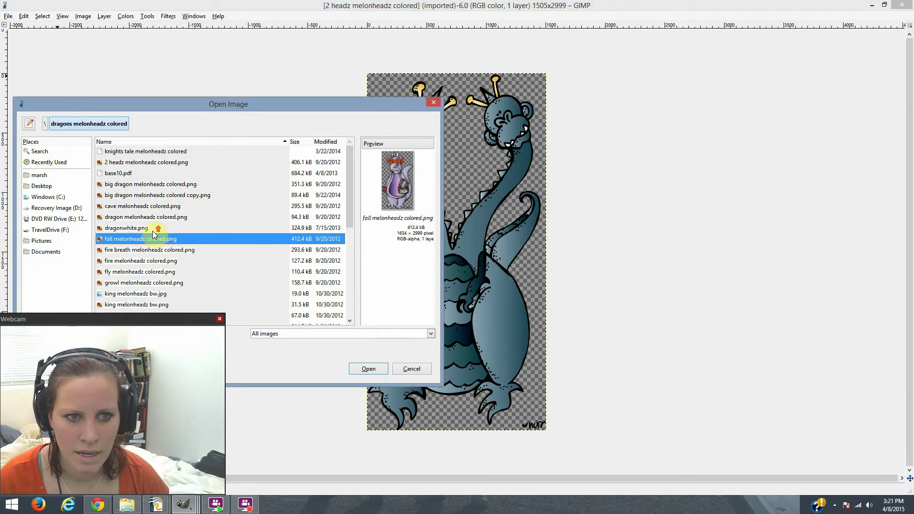
{"action": "left_click", "coordinate": [143, 183]}
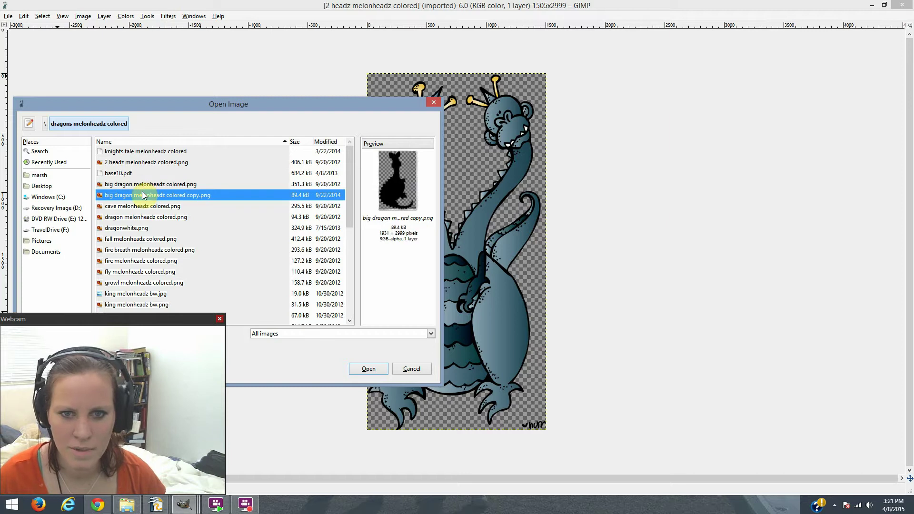
{"action": "left_click", "coordinate": [145, 206]}
{"action": "left_click", "coordinate": [148, 217]}
{"action": "left_click", "coordinate": [149, 228]}
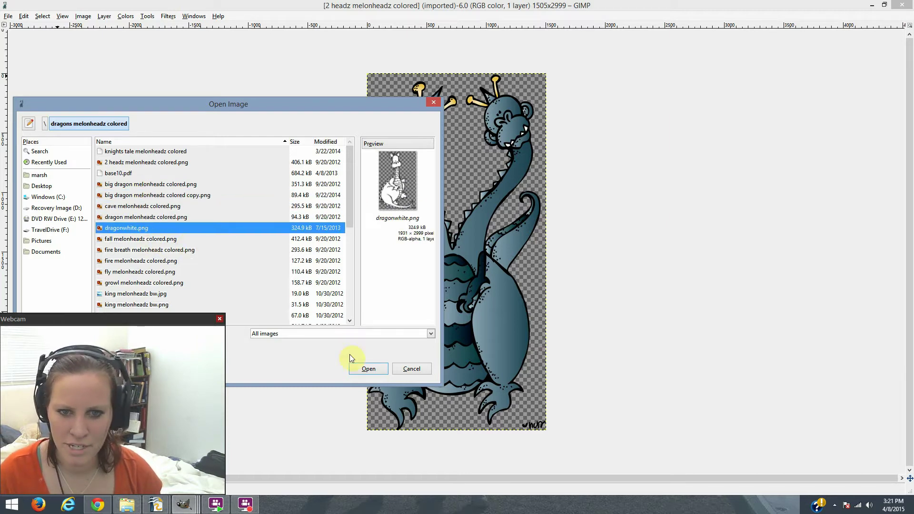
{"action": "left_click", "coordinate": [376, 372]}
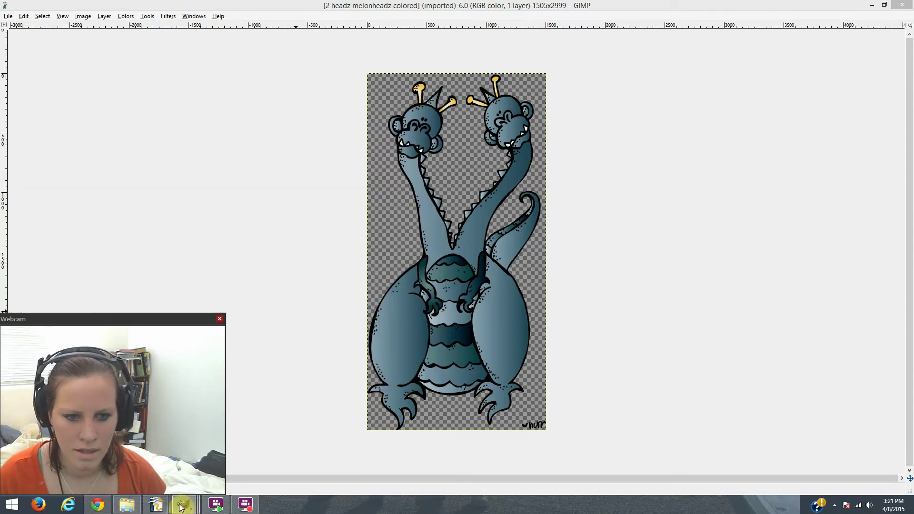
- Bring up the dragonwhite image window and copy the entire white dragon picture
{"action": "mouse_move", "coordinate": [185, 495]}
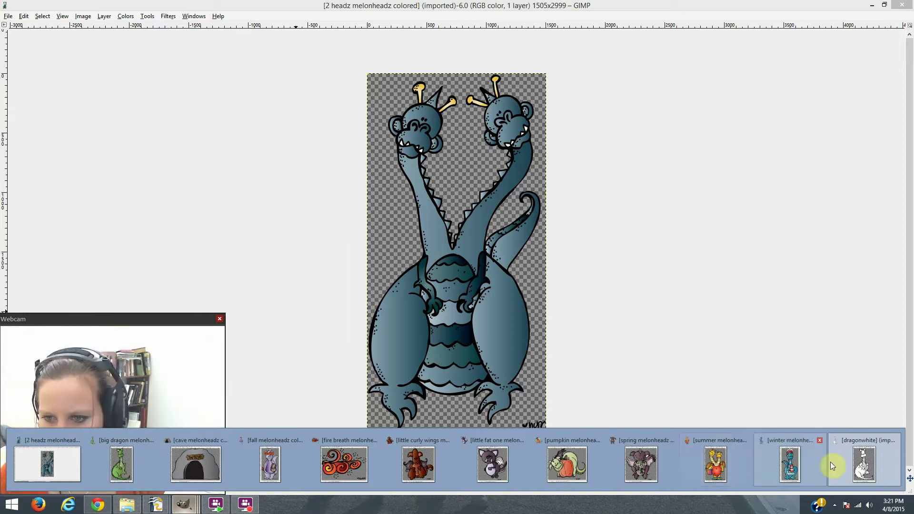
{"action": "left_click", "coordinate": [864, 464]}
{"action": "left_click_drag", "start_coordinate": [153, 70], "coordinate": [332, 57]}
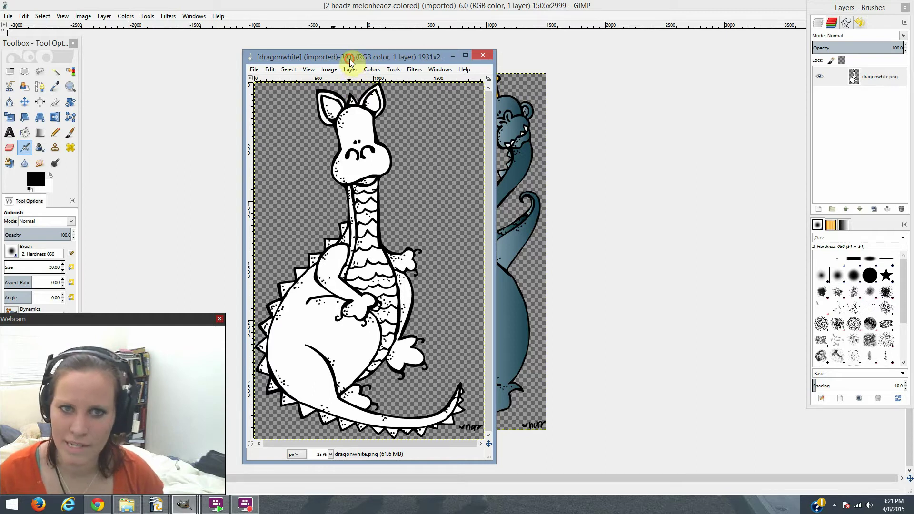
{"action": "key", "text": "ctrl+a"}
{"action": "key", "text": "ctrl+c"}
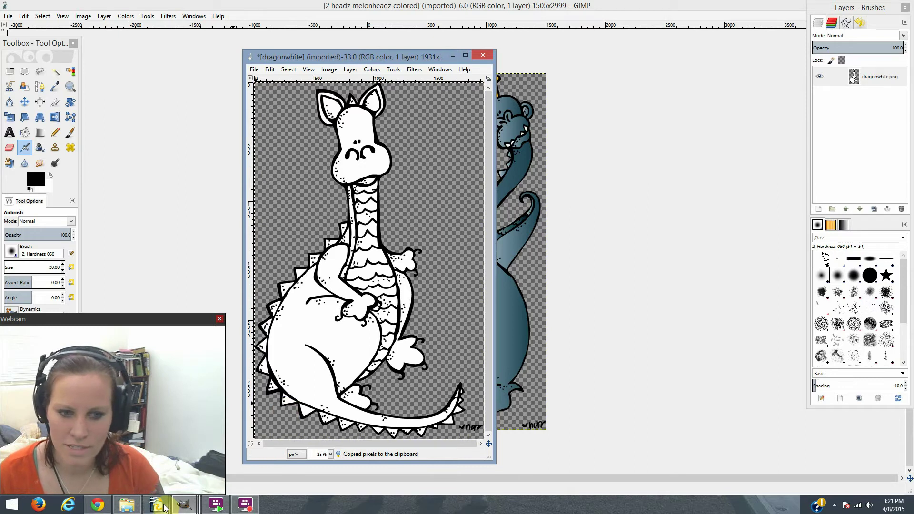
- Switch to the Untitled 1 drawing in OpenOffice Draw and paste the dragon picture onto the bordered second page
{"action": "mouse_move", "coordinate": [163, 507]}
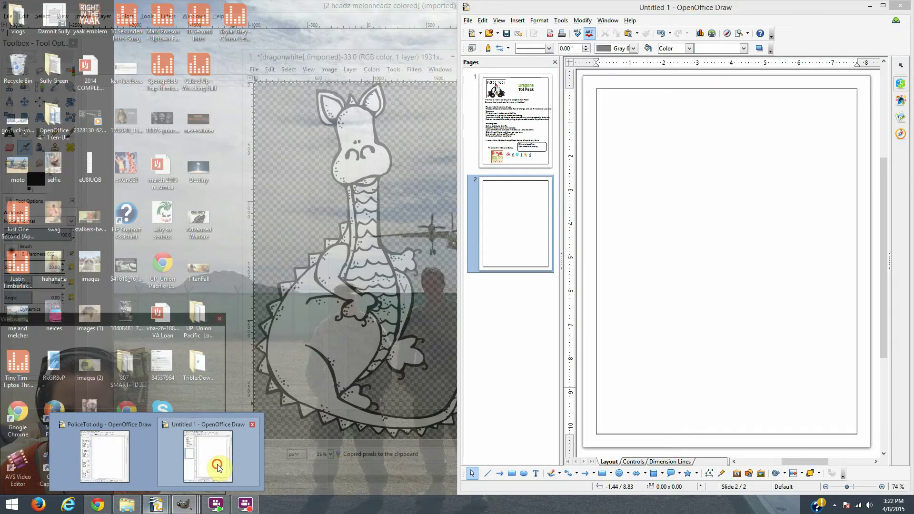
{"action": "left_click", "coordinate": [214, 464]}
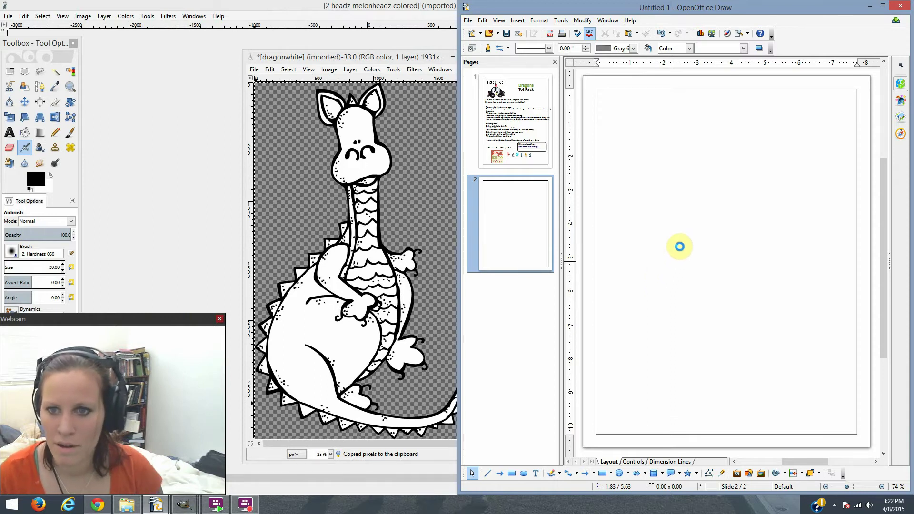
{"action": "key", "text": "ctrl+v"}
{"action": "right_click", "coordinate": [722, 289]}
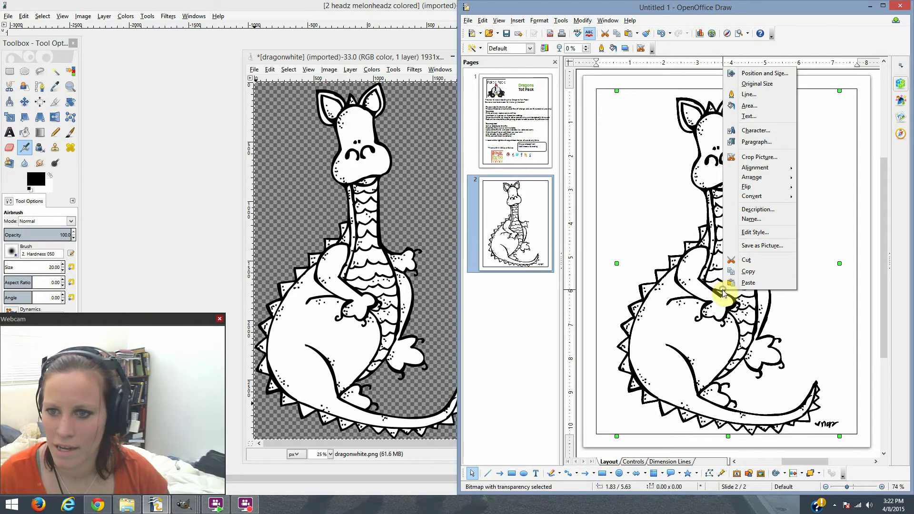
{"action": "left_click", "coordinate": [768, 75]}
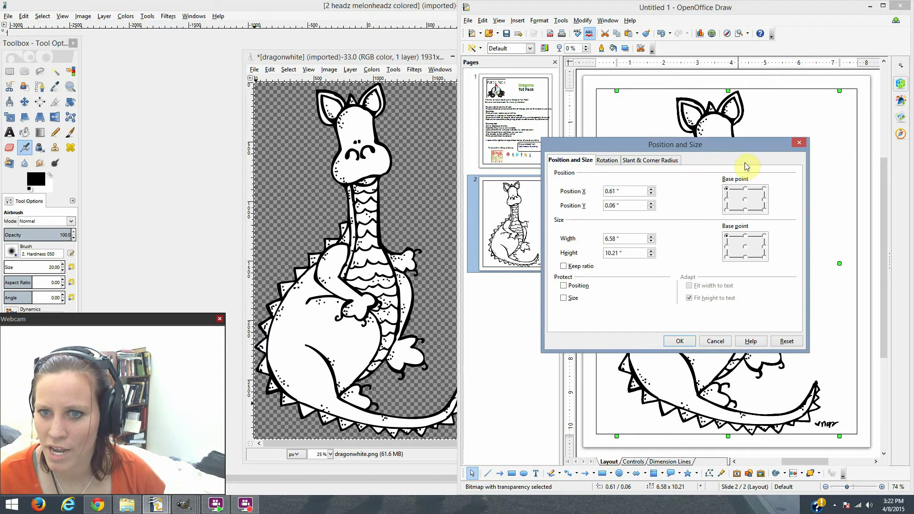
{"action": "left_click", "coordinate": [715, 341]}
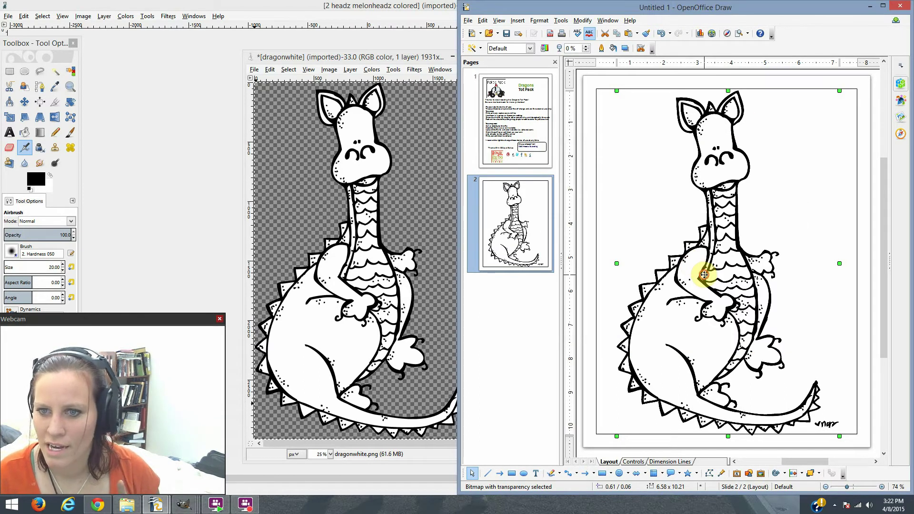
- Rotate the pasted dragon picture by 90 degrees about its center
{"action": "right_click", "coordinate": [706, 278]}
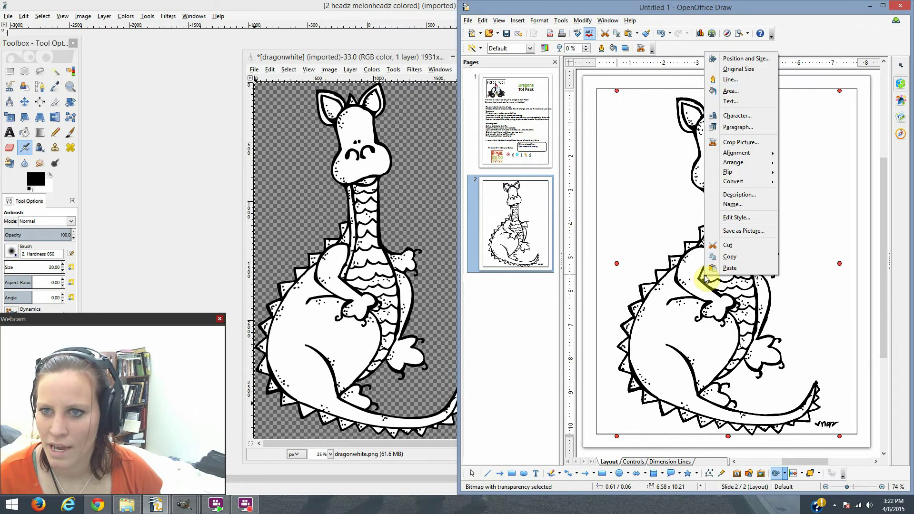
{"action": "left_click", "coordinate": [751, 58]}
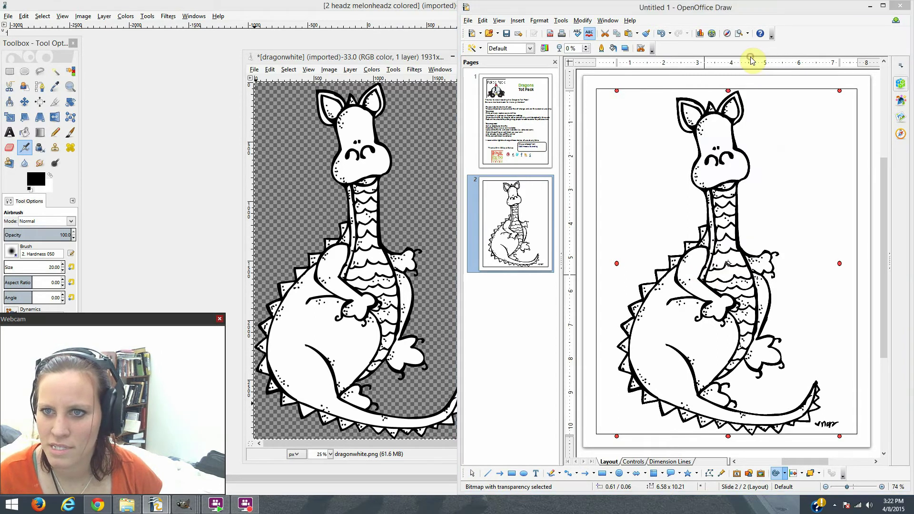
{"action": "left_click", "coordinate": [607, 160]}
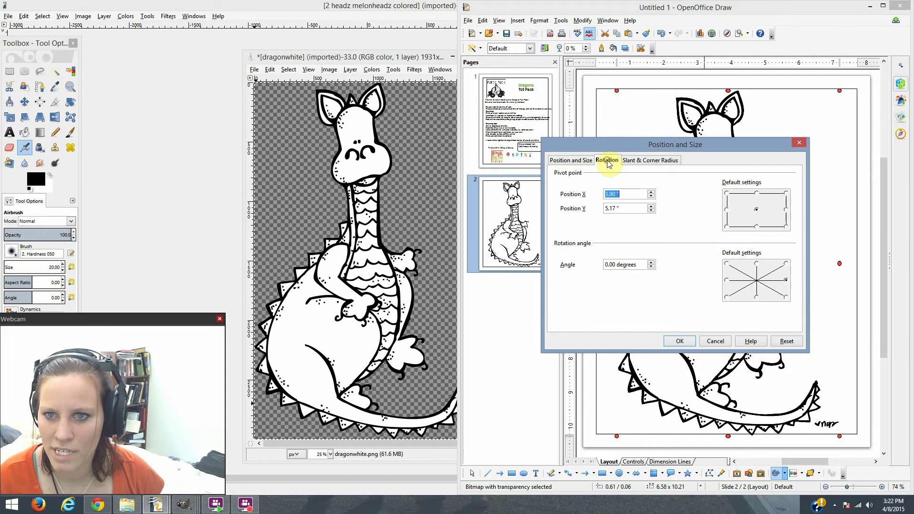
{"action": "left_click", "coordinate": [757, 264]}
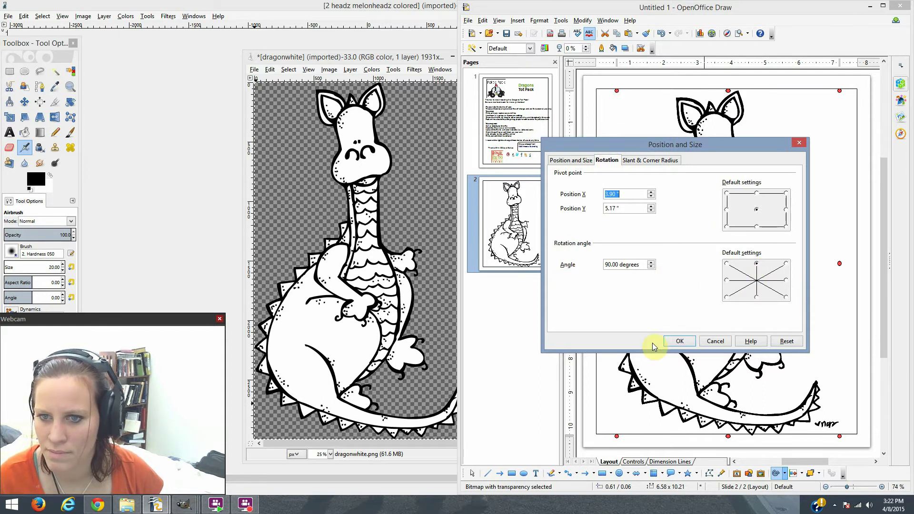
{"action": "left_click", "coordinate": [683, 342]}
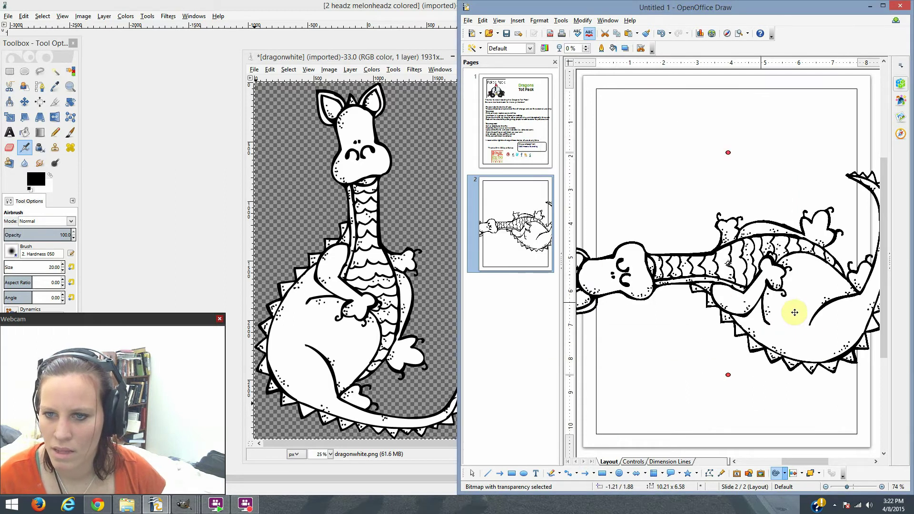
- Shrink the rotated dragon to about 5.70 × 3.67 in and place it in the upper right corner of the page border
{"action": "left_click_drag", "start_coordinate": [769, 305], "coordinate": [689, 247]}
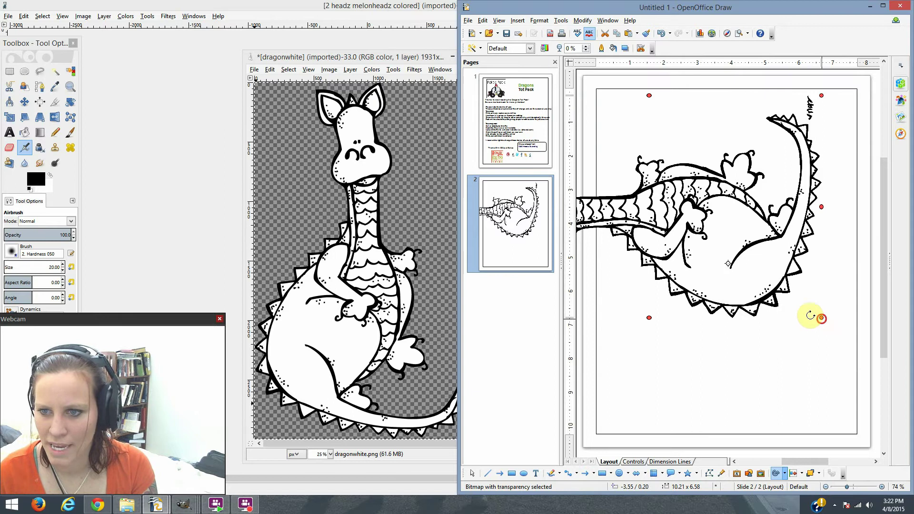
{"action": "left_click_drag", "start_coordinate": [813, 316], "coordinate": [811, 317]}
{"action": "key", "text": "Escape"}
{"action": "left_click_drag", "start_coordinate": [774, 282], "coordinate": [771, 285]}
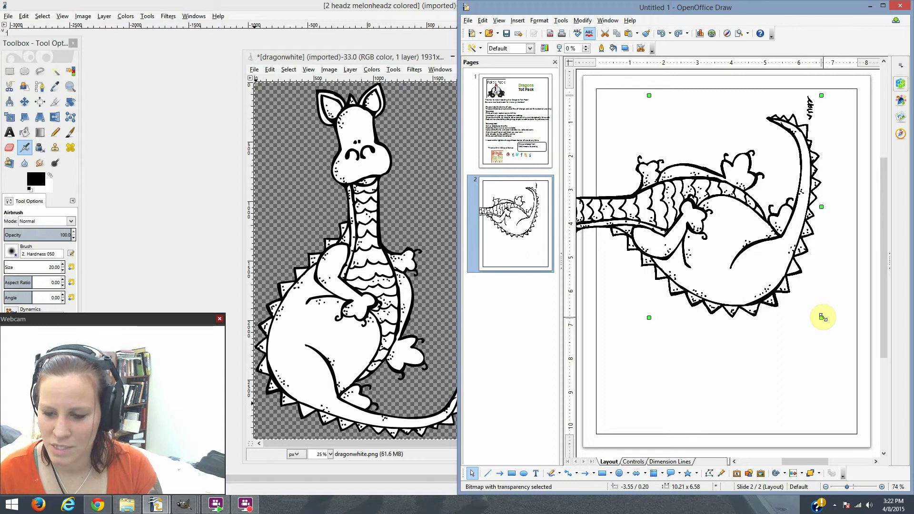
{"action": "left_click_drag", "start_coordinate": [821, 317], "coordinate": [782, 168]}
{"action": "left_click_drag", "start_coordinate": [781, 159], "coordinate": [811, 196]}
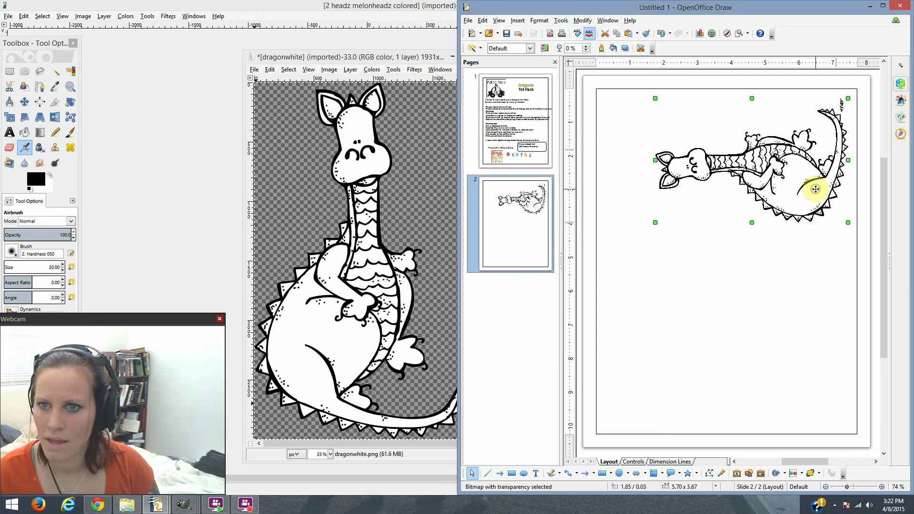
{"action": "left_click", "coordinate": [717, 336]}
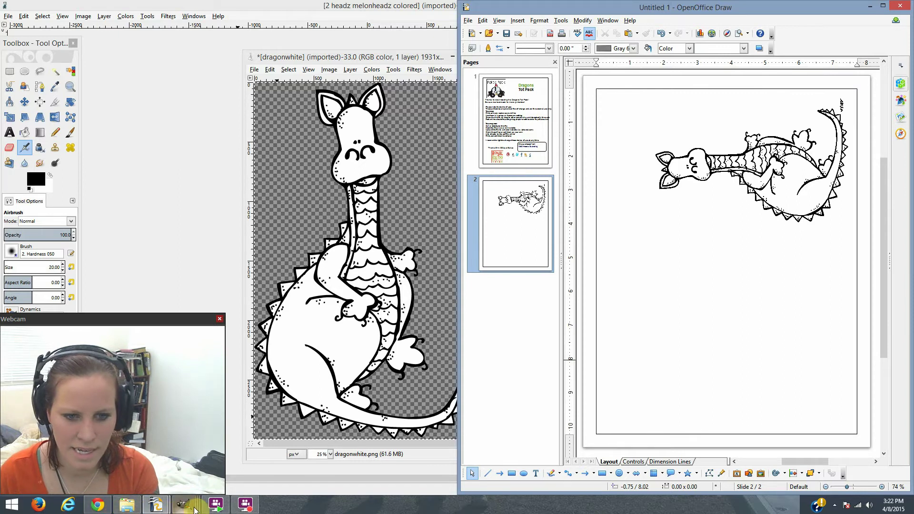
- Switch to PoliceTot.odg and examine the layout of the "Pp is for police" page 3 as a reference
{"action": "mouse_move", "coordinate": [152, 508]}
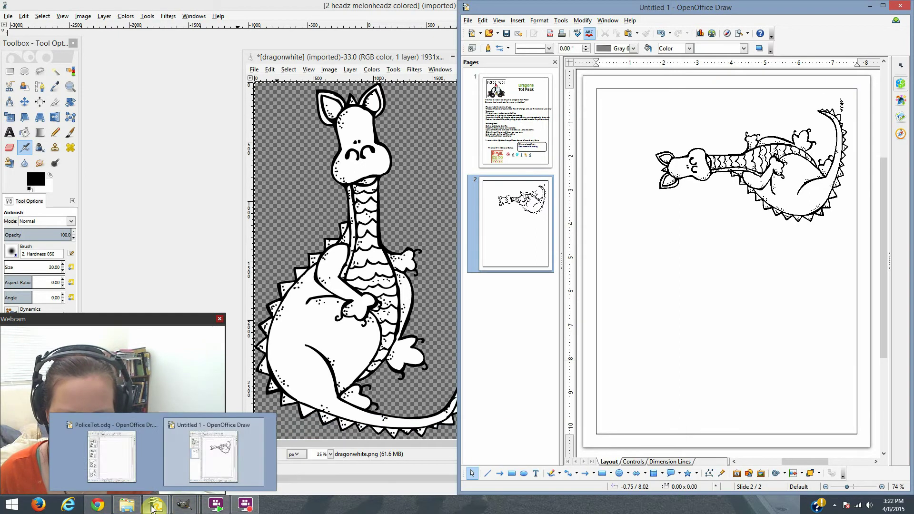
{"action": "left_click", "coordinate": [117, 465]}
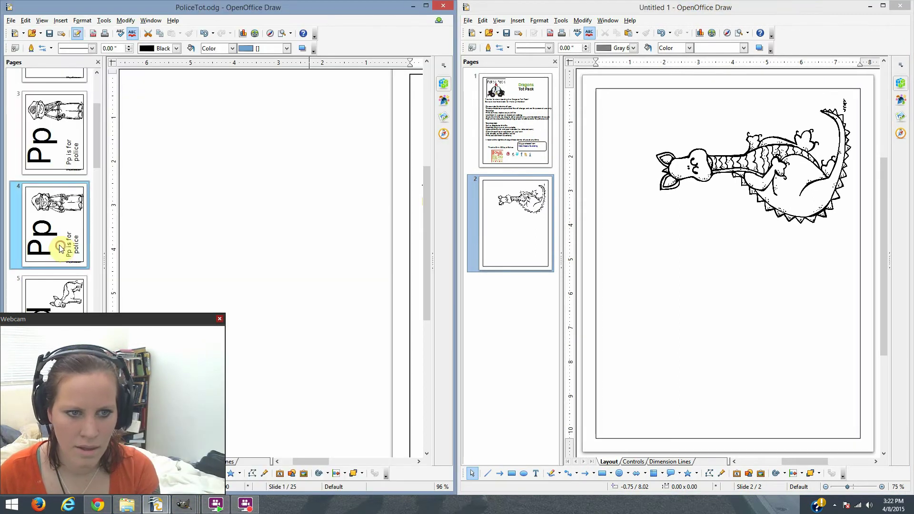
{"action": "left_click", "coordinate": [67, 238]}
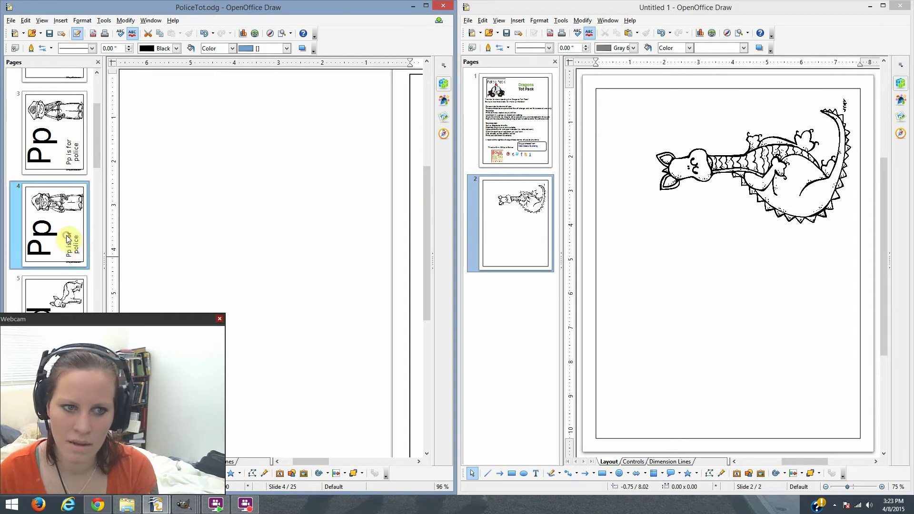
{"action": "left_click", "coordinate": [70, 153]}
{"action": "left_click_drag", "start_coordinate": [319, 459], "coordinate": [359, 458]}
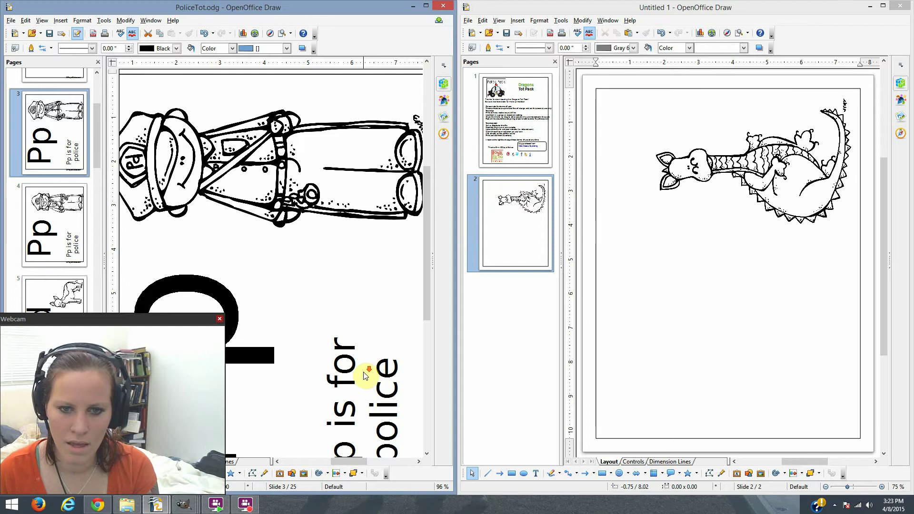
{"action": "scroll", "coordinate": [365, 376], "scroll_direction": "down", "scroll_amount": 4}
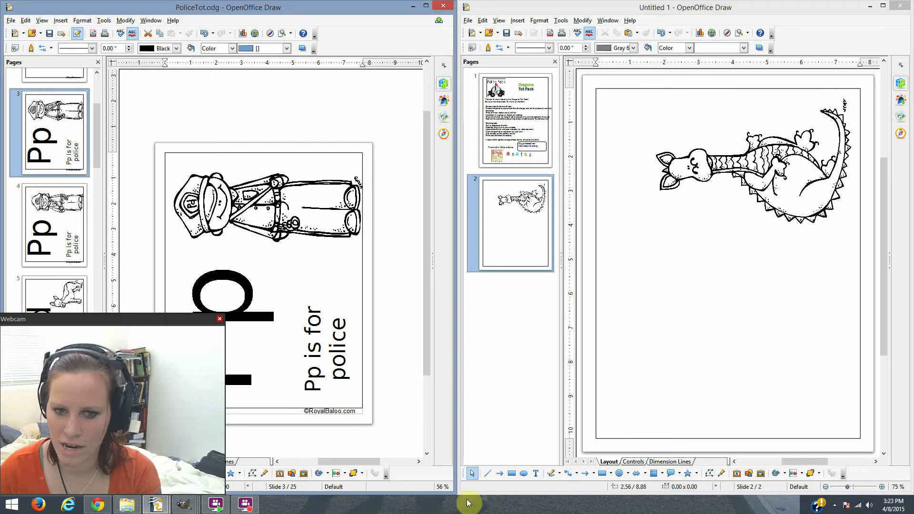
- Add a text box reading "Dd is for" with "Dragon" on a second line in the lower part of the Untitled 1 page
{"action": "left_click", "coordinate": [536, 473]}
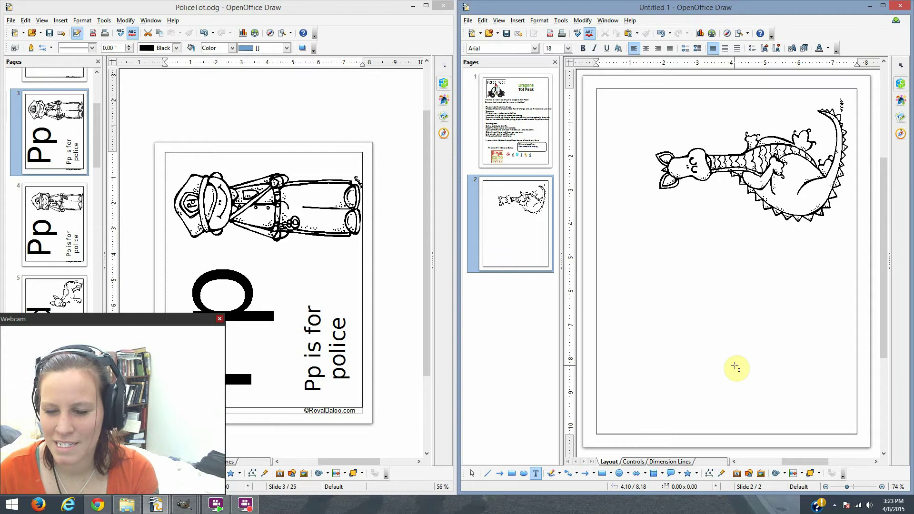
{"action": "left_click", "coordinate": [735, 366]}
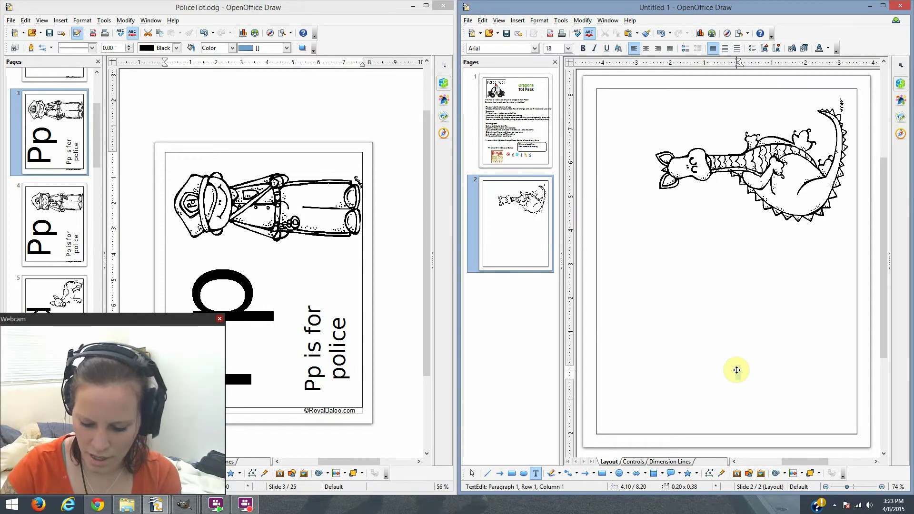
{"action": "type", "text": "Dd is"}
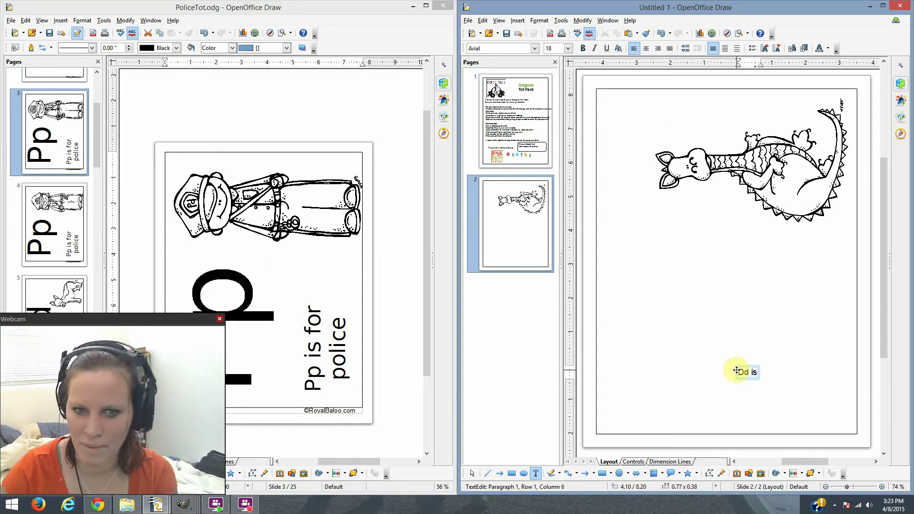
{"action": "type", "text": " for"}
{"action": "key", "text": "Return"}
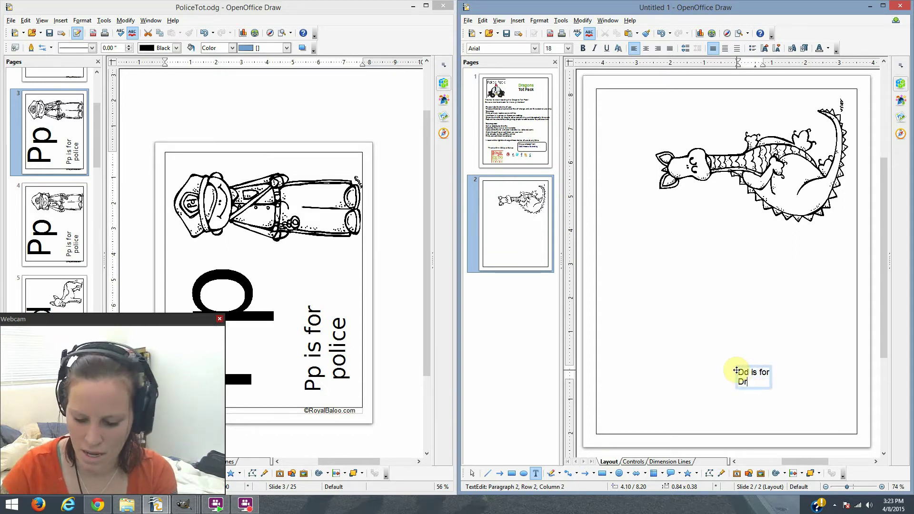
{"action": "type", "text": "Dragon"}
- Set the whole "Dd is for Dragon" caption to 72 pt and center its lines
{"action": "key", "text": "ctrl+a"}
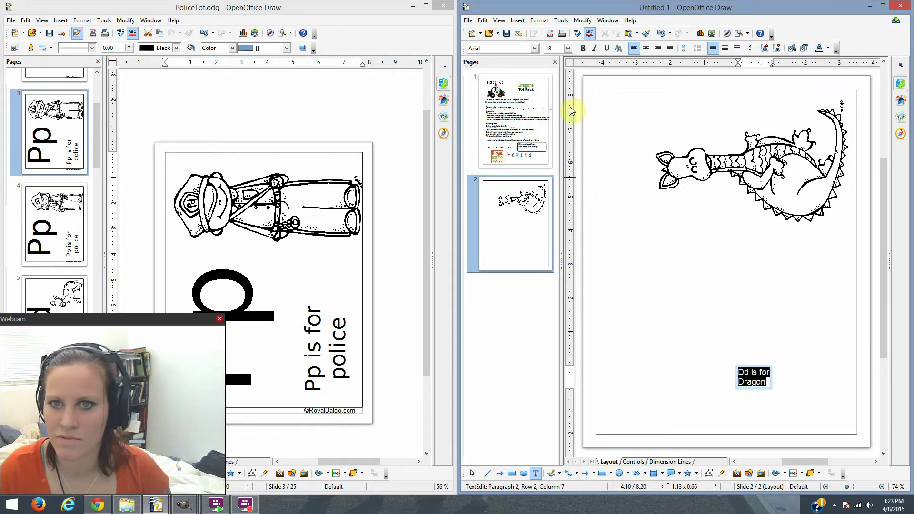
{"action": "left_click", "coordinate": [535, 49]}
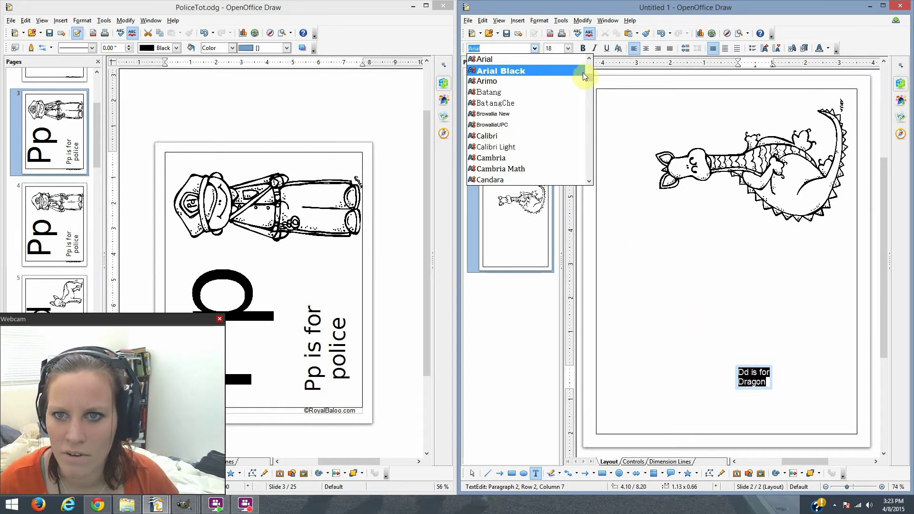
{"action": "left_click_drag", "start_coordinate": [591, 98], "coordinate": [594, 71]}
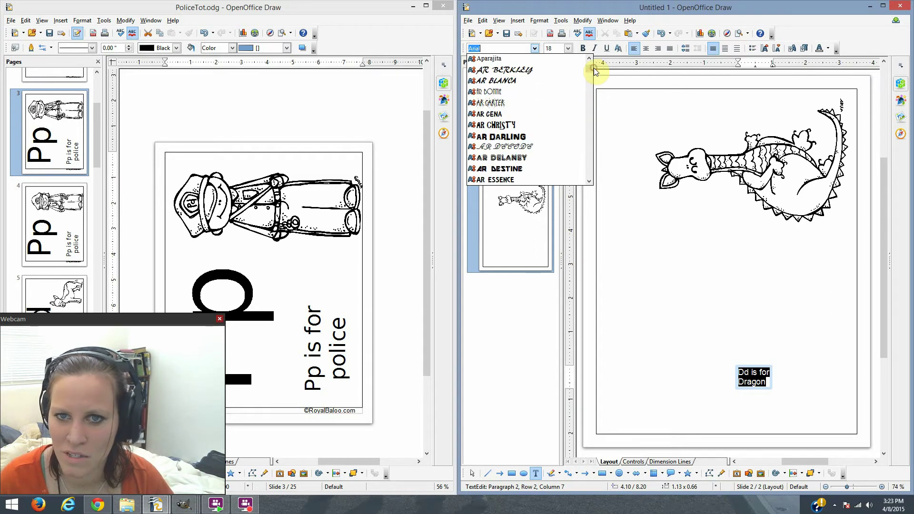
{"action": "left_click", "coordinate": [568, 50]}
{"action": "left_click", "coordinate": [568, 49]}
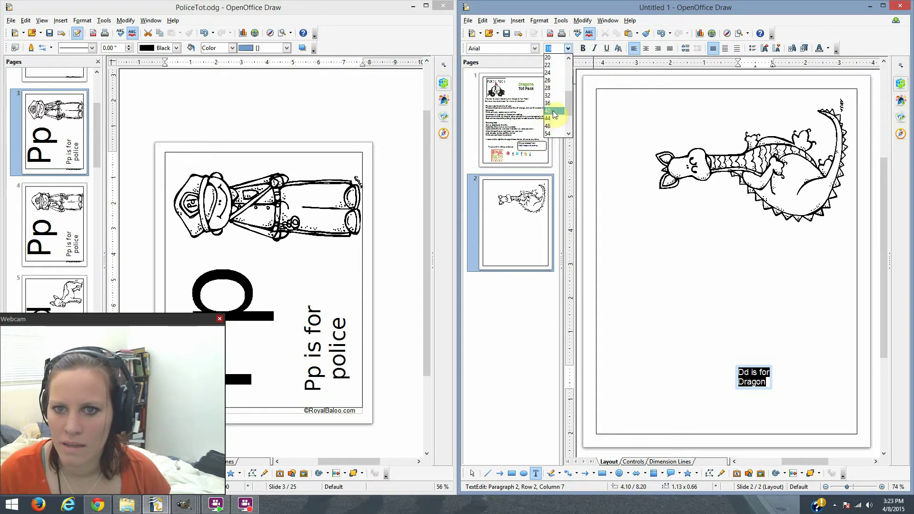
{"action": "left_click", "coordinate": [552, 103]}
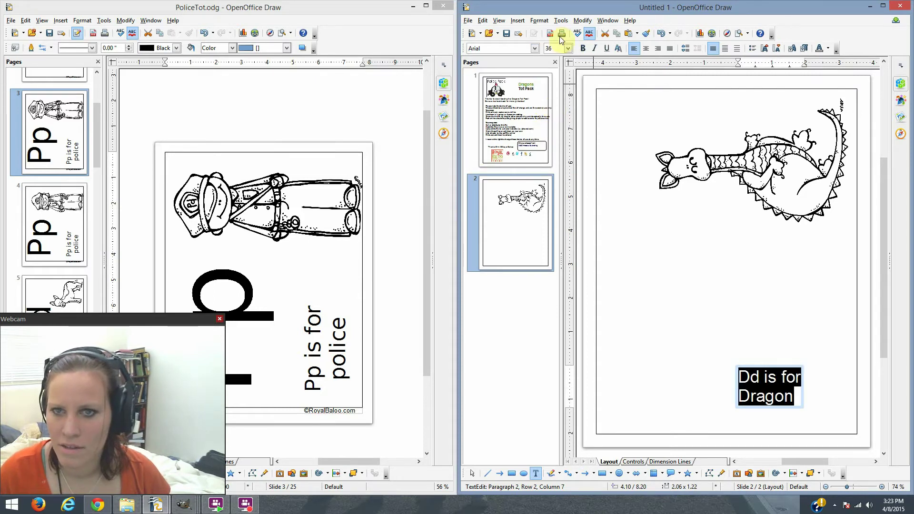
{"action": "left_click", "coordinate": [569, 48]}
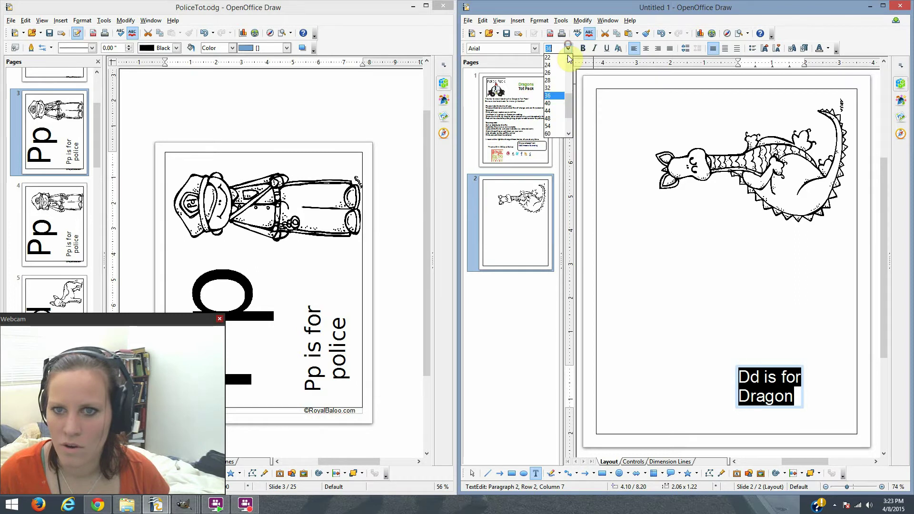
{"action": "left_click", "coordinate": [554, 126]}
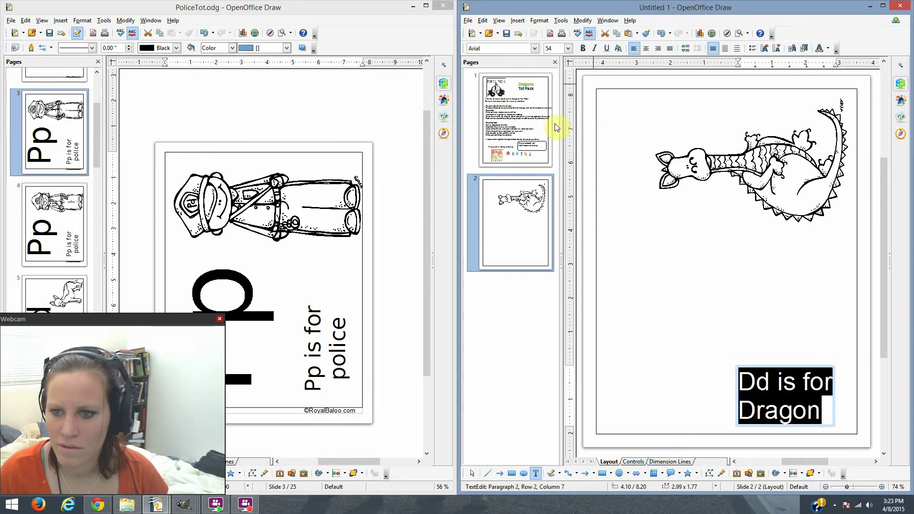
{"action": "left_click", "coordinate": [568, 48]}
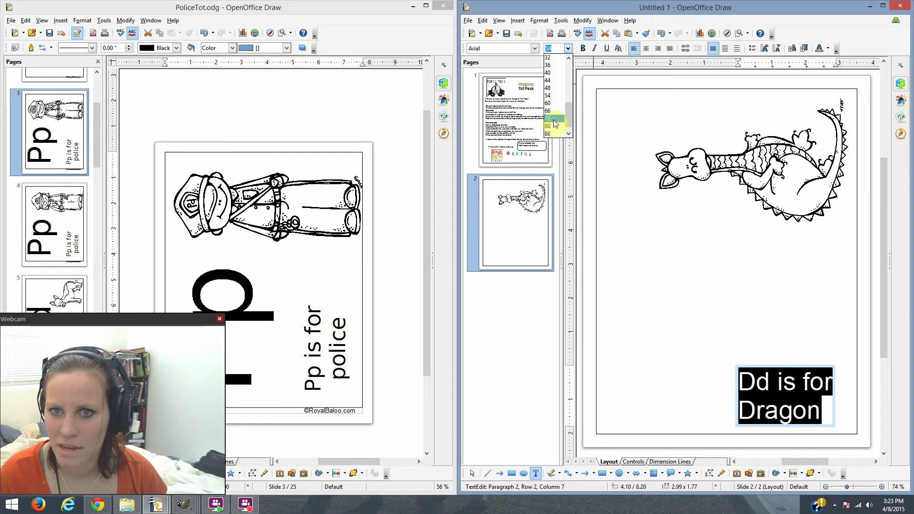
{"action": "left_click", "coordinate": [552, 119]}
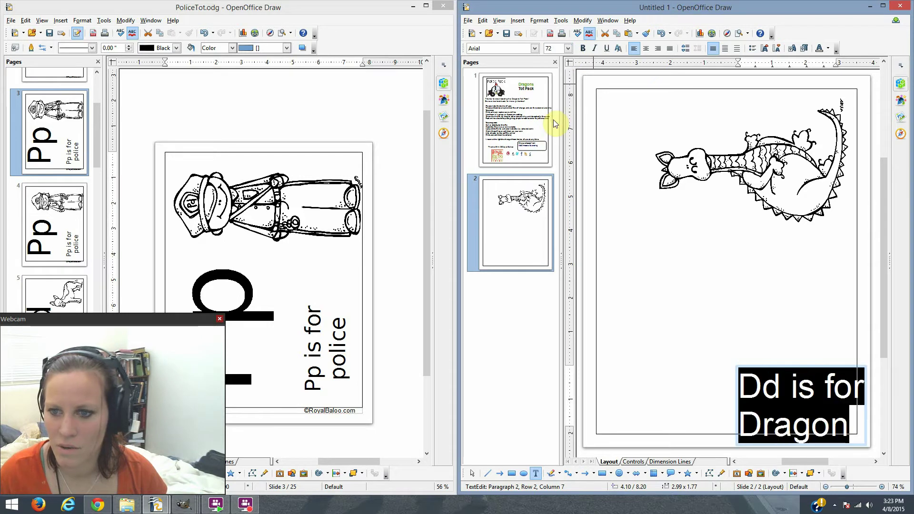
{"action": "left_click", "coordinate": [645, 48]}
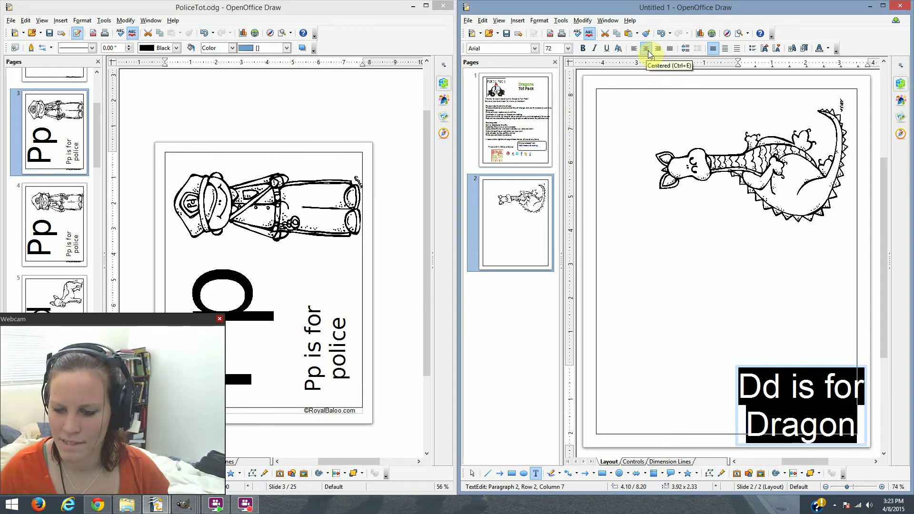
- Move the "Dd is for Dragon" text box up and inward so it sits fully inside the page border
{"action": "left_click", "coordinate": [761, 364]}
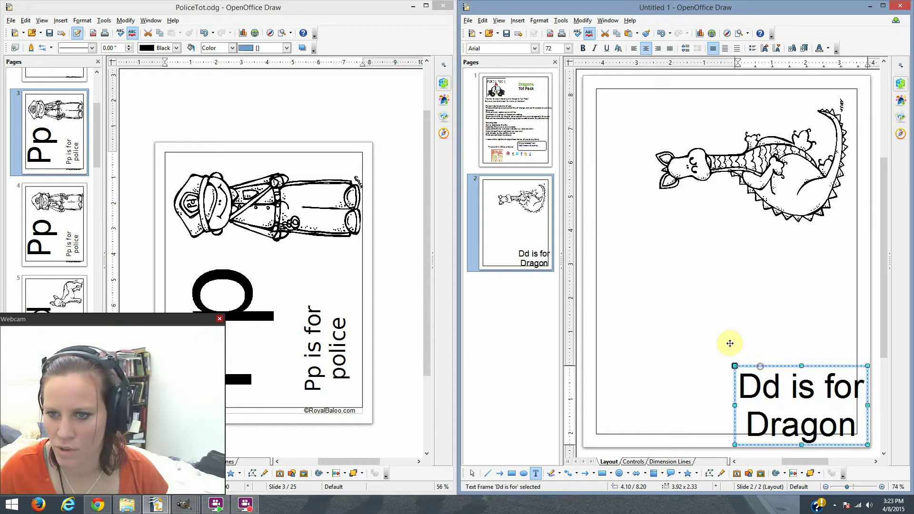
{"action": "left_click_drag", "start_coordinate": [759, 367], "coordinate": [704, 318]}
{"action": "left_click", "coordinate": [705, 316]}
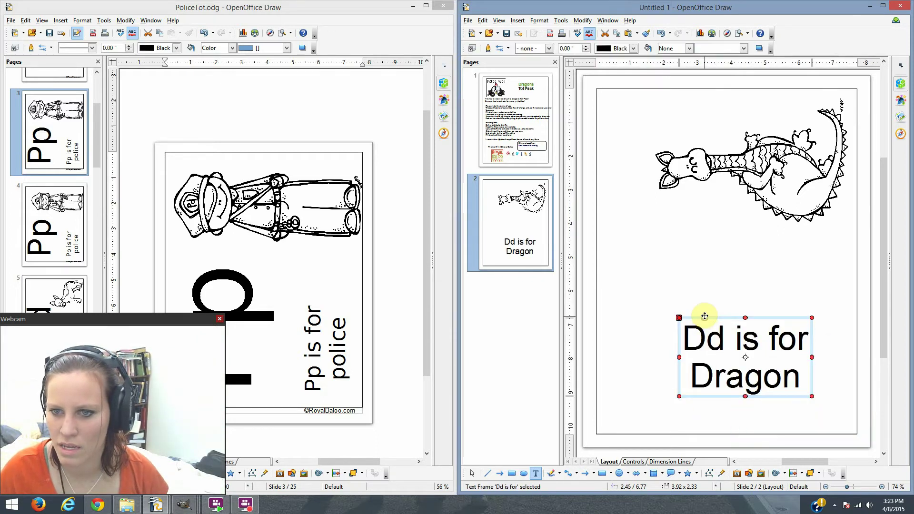
{"action": "left_click", "coordinate": [705, 317]}
{"action": "left_click", "coordinate": [705, 317]}
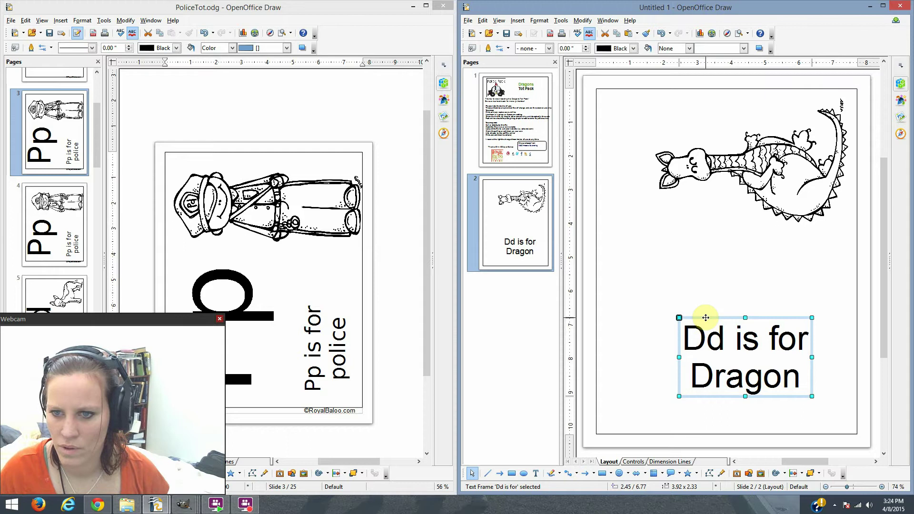
- Rotate the "Dd is for Dragon" caption by 90 degrees and place it along the right border below the dragon
{"action": "right_click", "coordinate": [705, 318]}
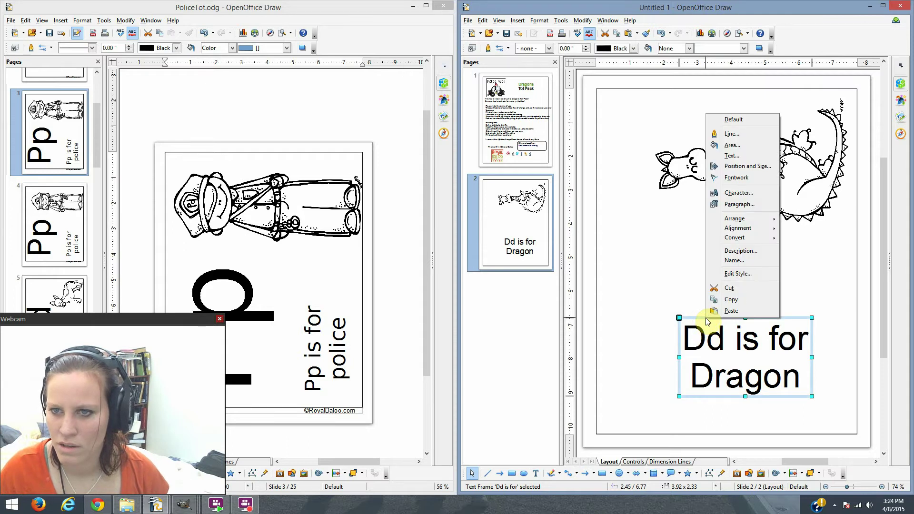
{"action": "left_click", "coordinate": [742, 166]}
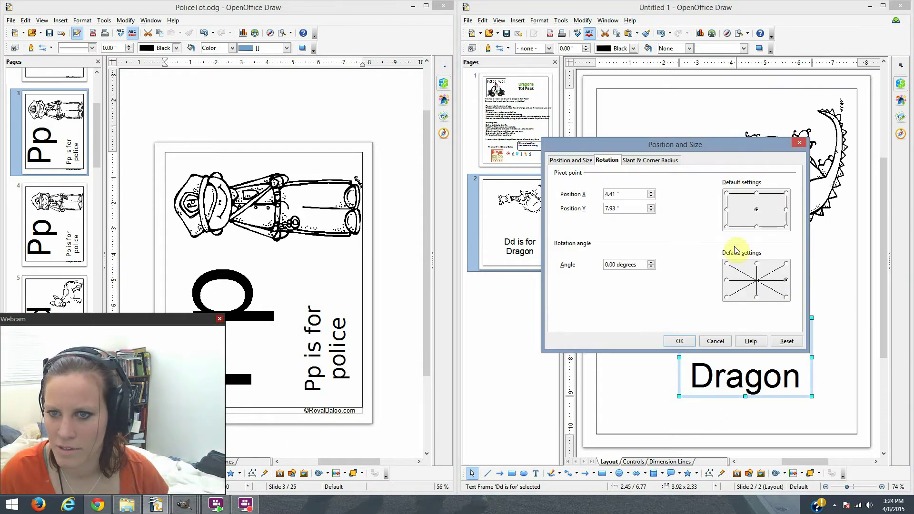
{"action": "left_click", "coordinate": [757, 264]}
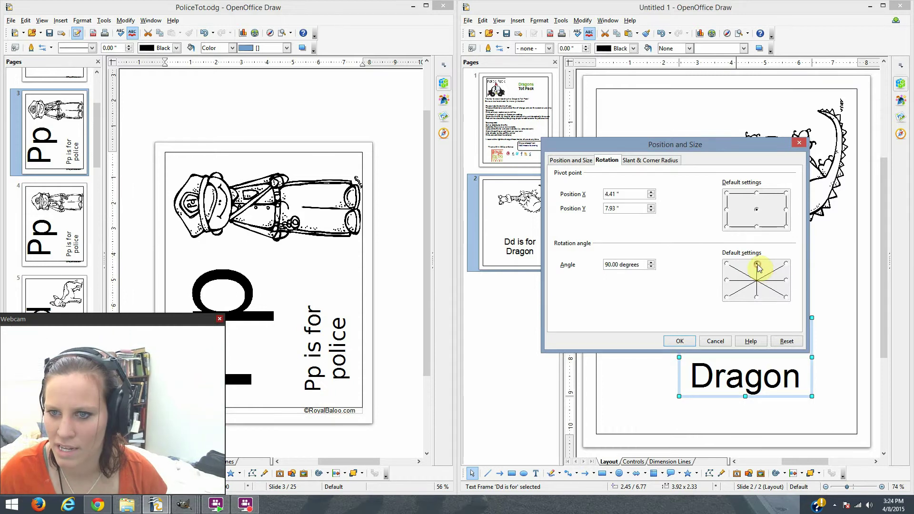
{"action": "left_click", "coordinate": [679, 341]}
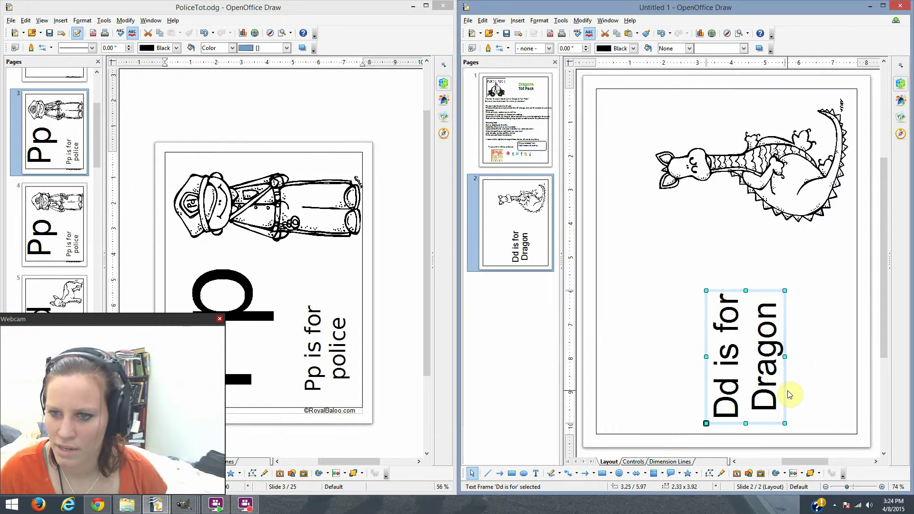
{"action": "left_click_drag", "start_coordinate": [797, 390], "coordinate": [845, 378]}
{"action": "left_click", "coordinate": [692, 367]}
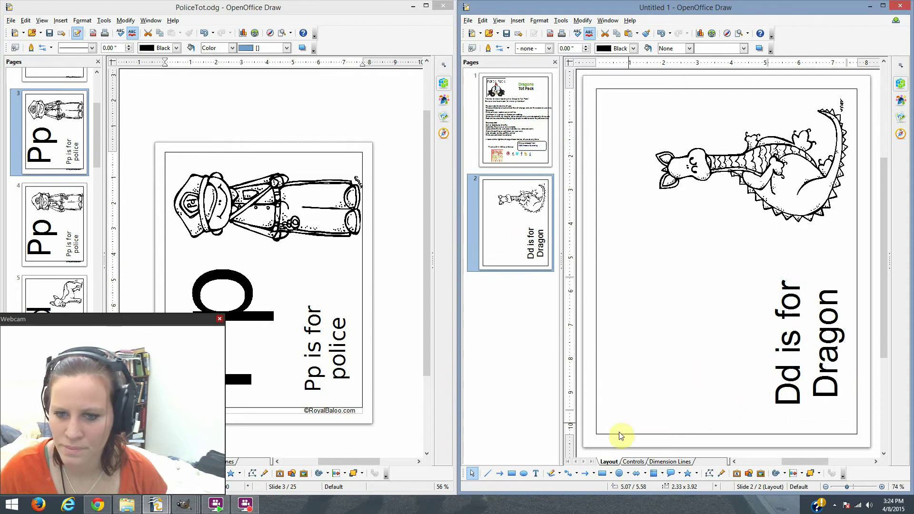
- Add a separate text box reading "Dd" in the empty left area of the page and enlarge it to 400 pt
{"action": "left_click", "coordinate": [535, 473]}
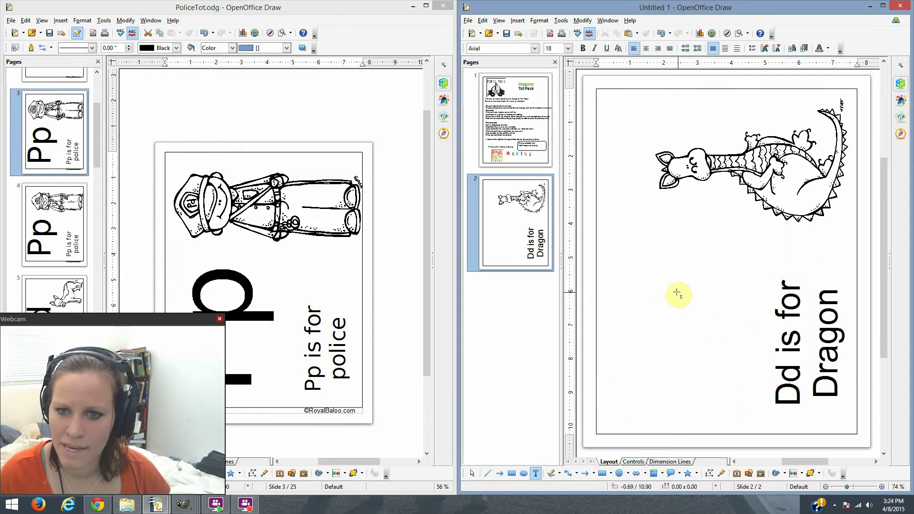
{"action": "left_click", "coordinate": [633, 321]}
{"action": "type", "text": "Dd"}
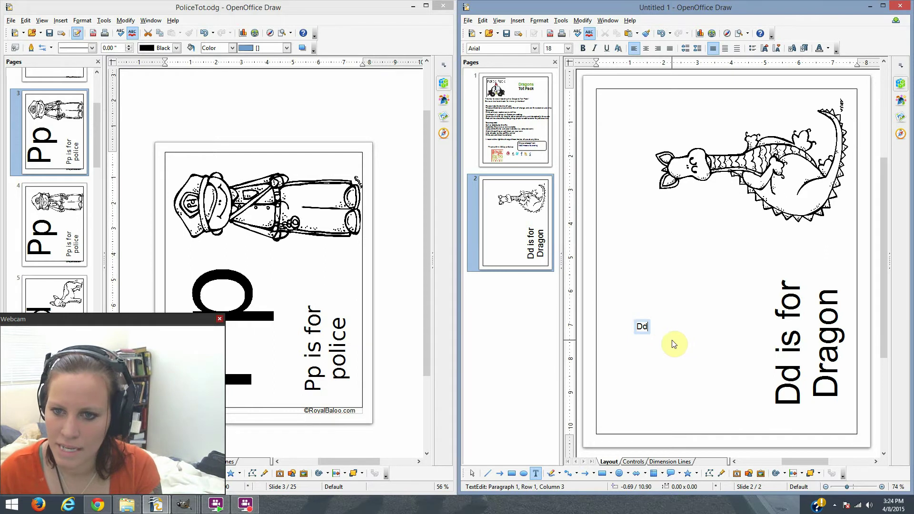
{"action": "double_click", "coordinate": [640, 326]}
{"action": "left_click", "coordinate": [559, 49]}
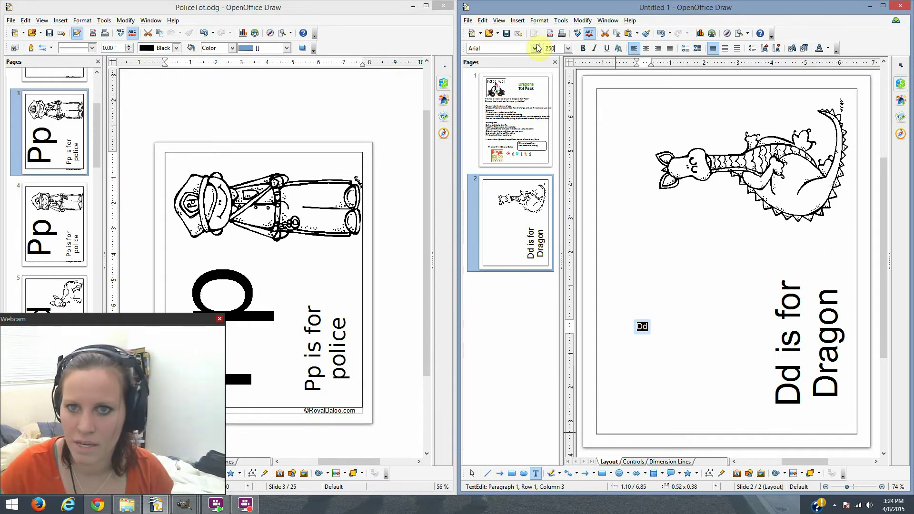
{"action": "key", "text": "Return"}
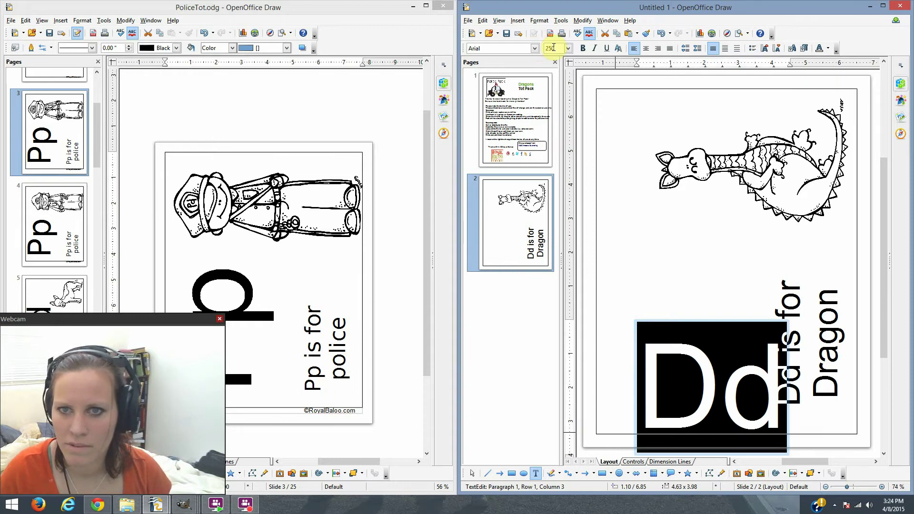
{"action": "type", "text": "0"}
{"action": "key", "text": "Return"}
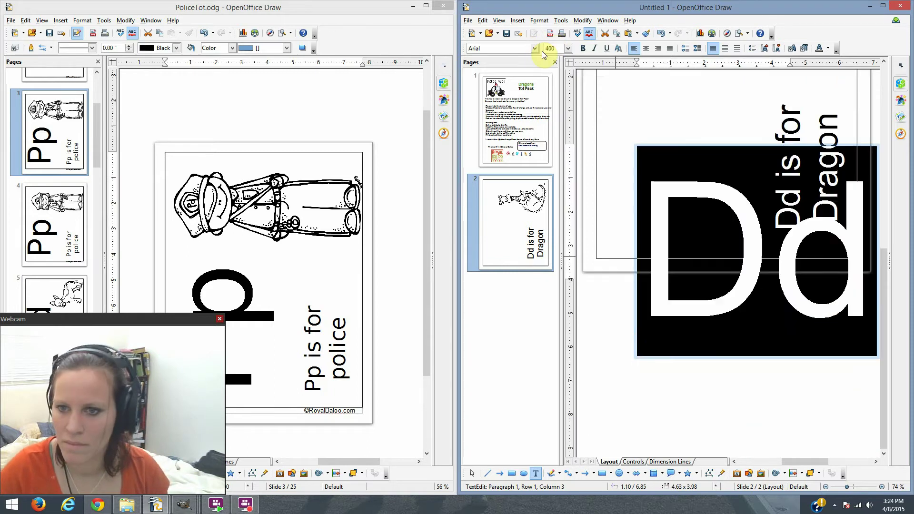
- Move the large "Dd" letters up and left on the page and rotate them by 90 degrees
{"action": "left_click", "coordinate": [715, 284]}
{"action": "left_click_drag", "start_coordinate": [712, 284], "coordinate": [686, 213]}
{"action": "right_click", "coordinate": [686, 217]}
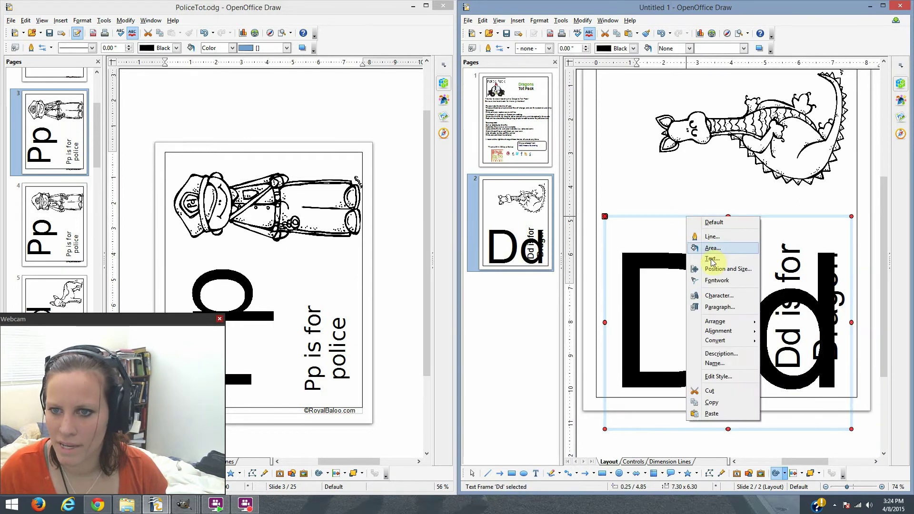
{"action": "left_click", "coordinate": [720, 269]}
{"action": "left_click", "coordinate": [757, 263]}
{"action": "left_click", "coordinate": [688, 344]}
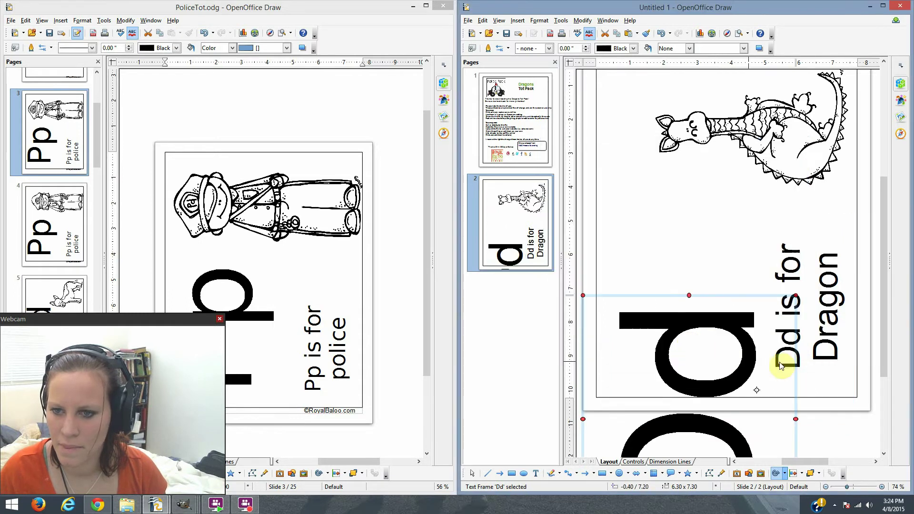
- Move the rotated "Dd" up inside the page border, left of the caption and below the dragon's head
{"action": "scroll", "coordinate": [818, 365], "scroll_direction": "down", "scroll_amount": 1}
{"action": "left_click_drag", "start_coordinate": [795, 368], "coordinate": [788, 232]}
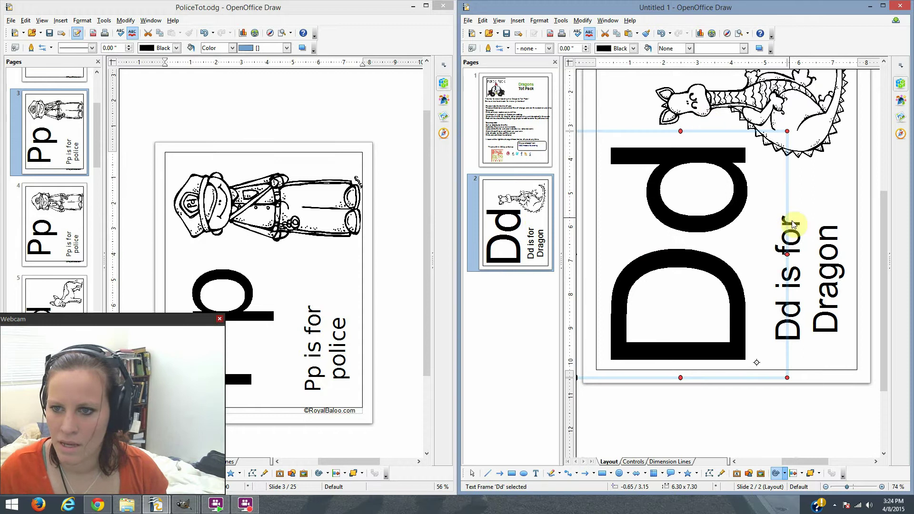
{"action": "scroll", "coordinate": [826, 316], "scroll_direction": "up", "scroll_amount": 3}
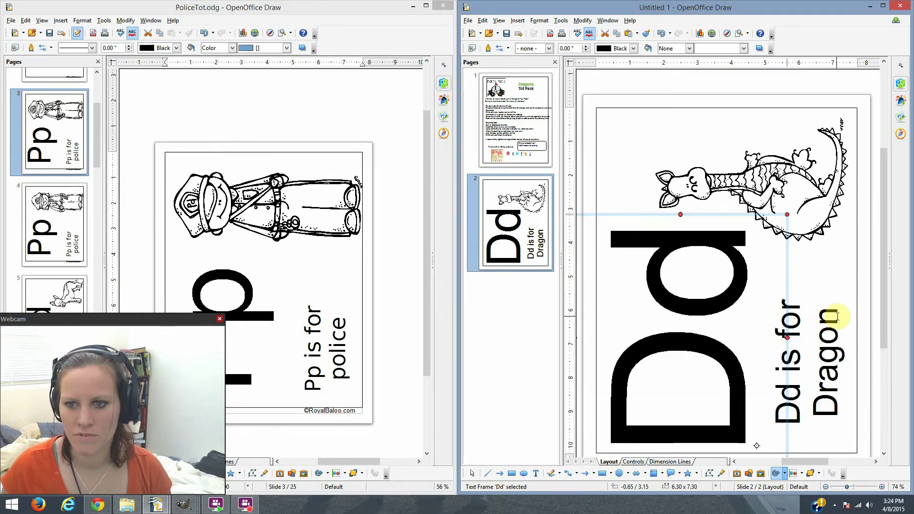
{"action": "scroll", "coordinate": [837, 317], "scroll_direction": "down", "scroll_amount": 1}
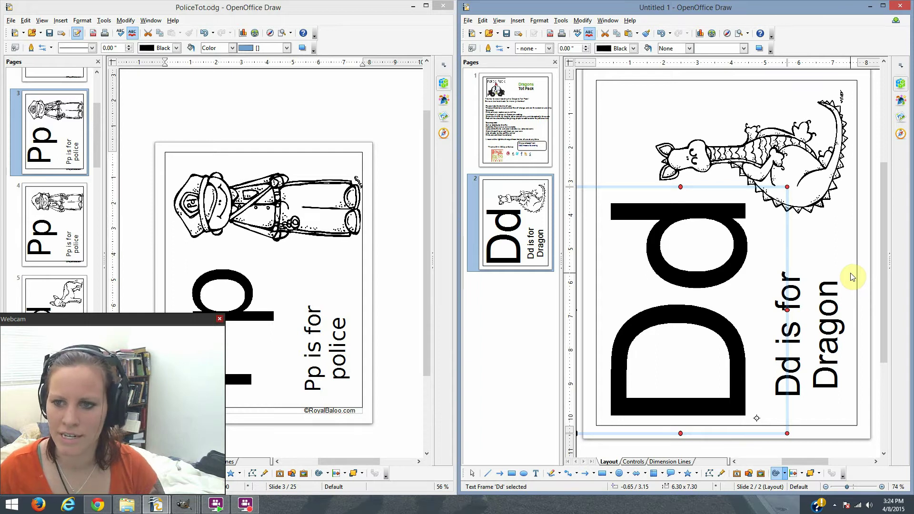
{"action": "left_click", "coordinate": [863, 244]}
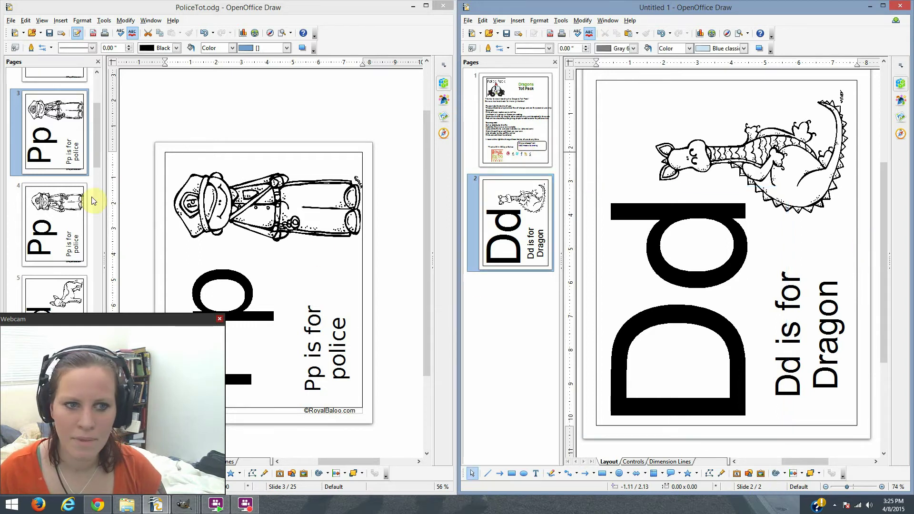
- Switch to PoliceTot.odg and examine the dotted-letter layout on page 8 as a reference for the following page
{"action": "left_click_drag", "start_coordinate": [92, 143], "coordinate": [92, 208]}
{"action": "left_click", "coordinate": [76, 216]}
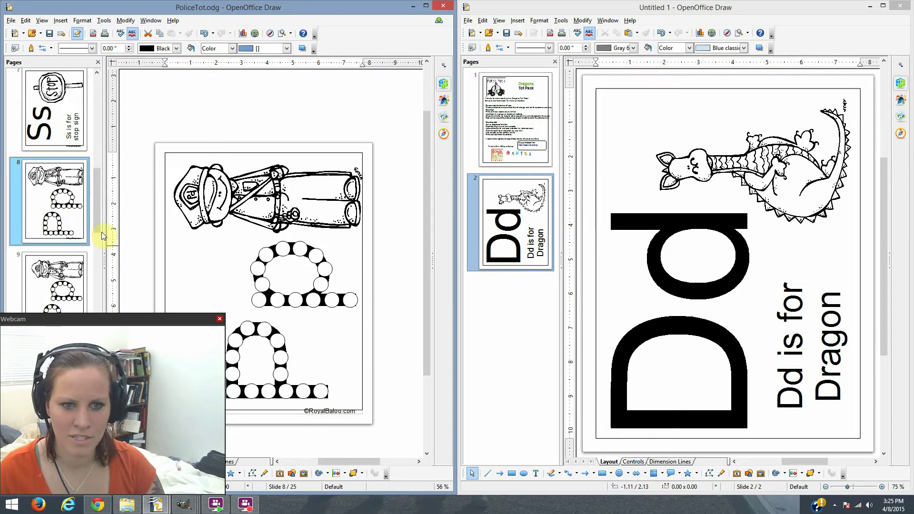
{"action": "scroll", "coordinate": [394, 274], "scroll_direction": "down", "scroll_amount": 2}
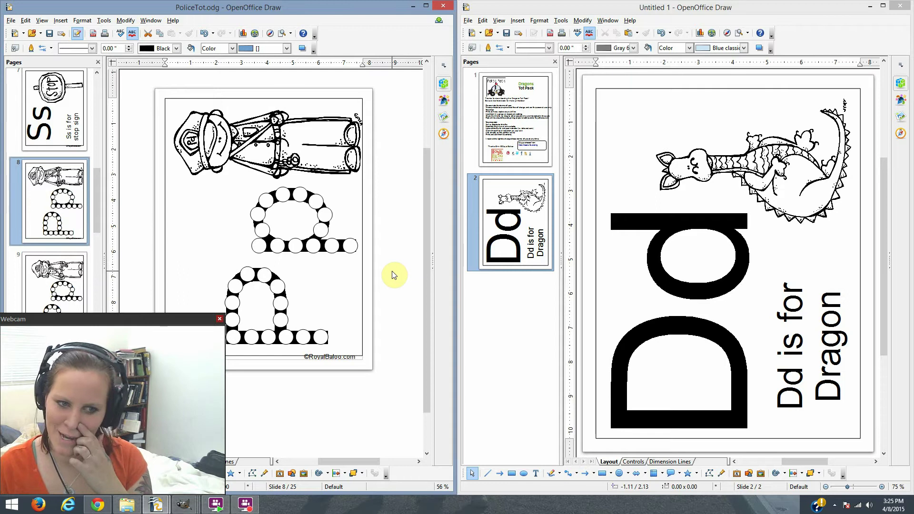
- Add a blank page after the Dd page and inspect the black Pp letters behind the circles in PoliceTot.odg
{"action": "left_click_drag", "start_coordinate": [526, 265], "coordinate": [524, 295]}
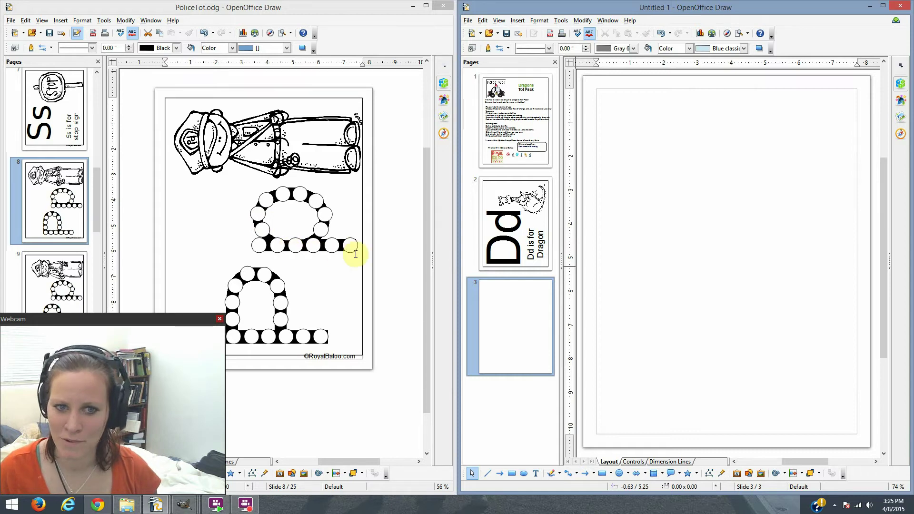
{"action": "left_click", "coordinate": [305, 300]}
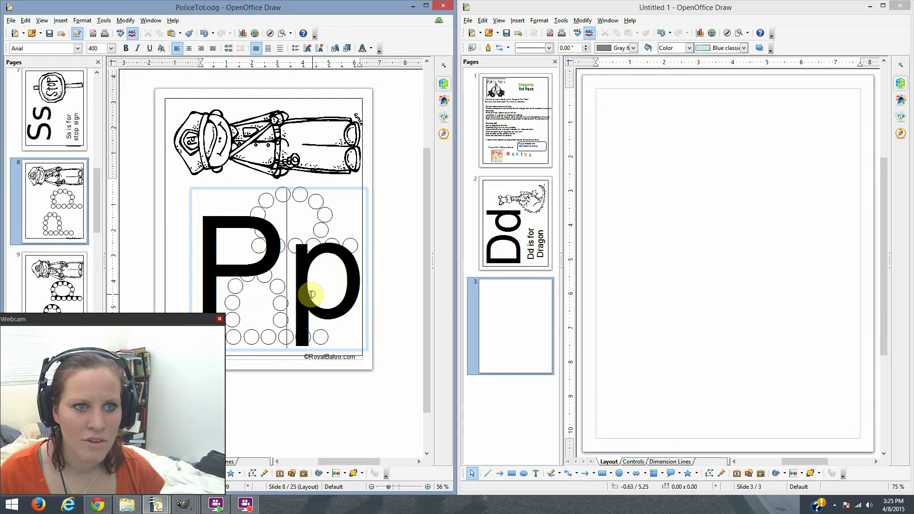
{"action": "key", "text": "Escape"}
{"action": "key", "text": "ctrl+x"}
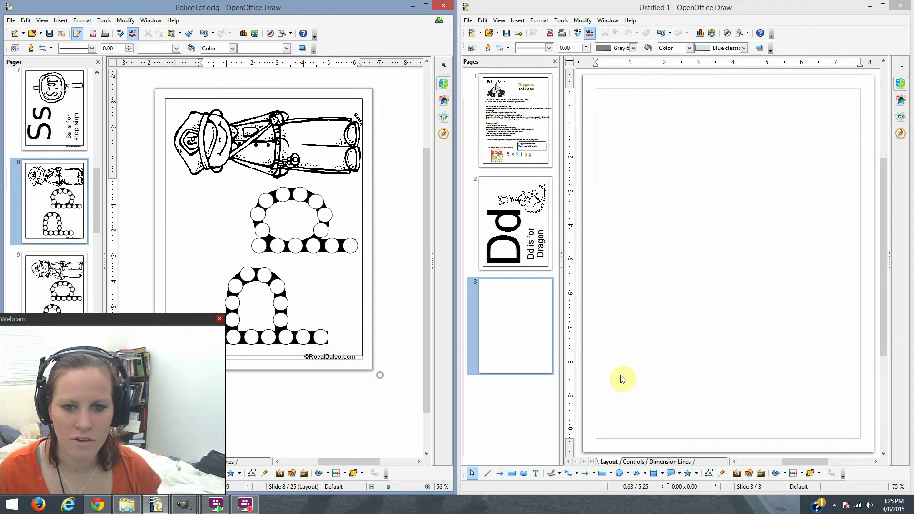
- Try to copy the dragon picture from page 2 of Untitled 1 to the blank page 3
{"action": "left_click", "coordinate": [766, 376]}
{"action": "left_click", "coordinate": [537, 230]}
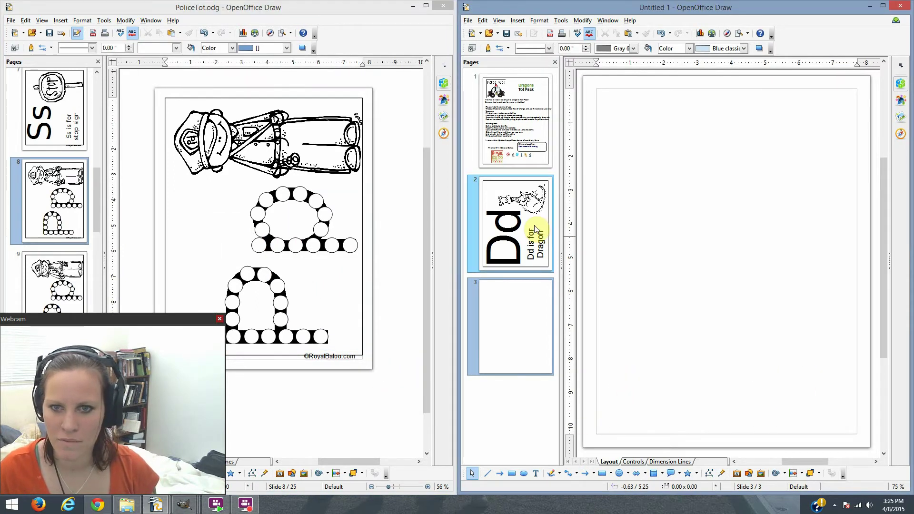
{"action": "left_click", "coordinate": [786, 184]}
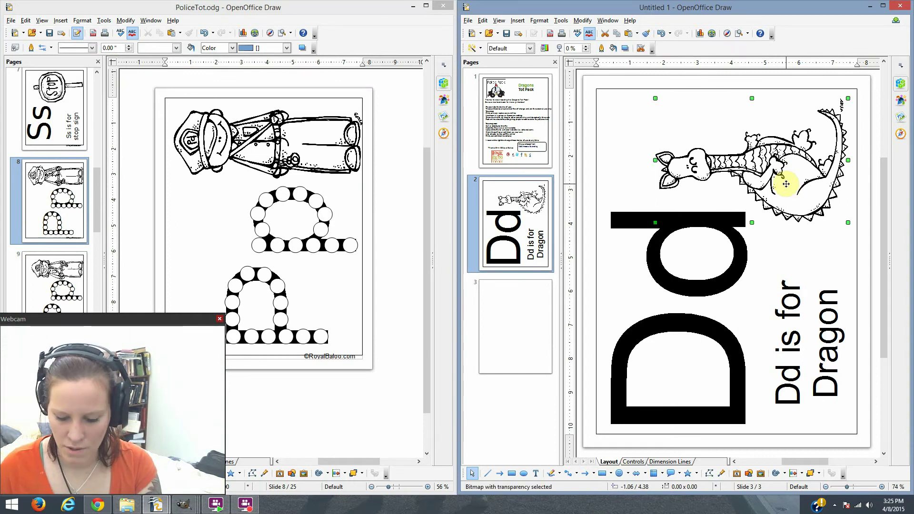
{"action": "left_click", "coordinate": [520, 311]}
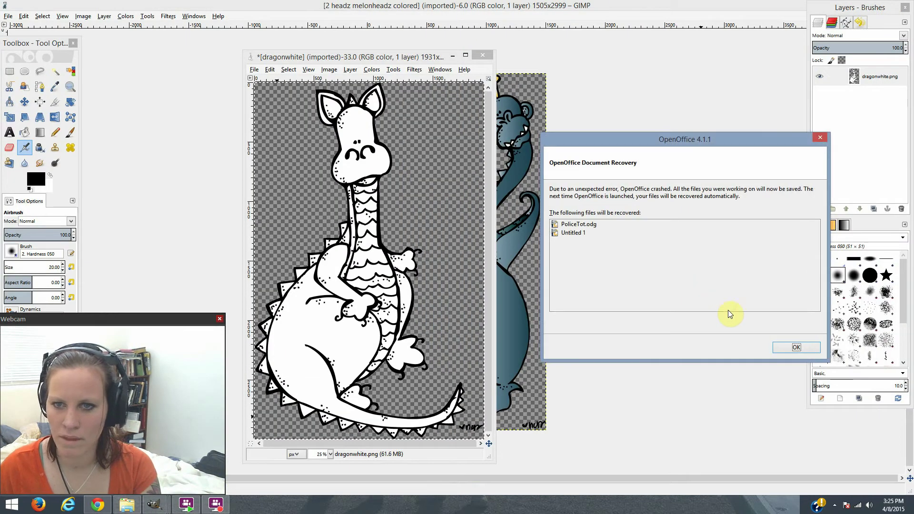
- Recover PoliceTot.odg and Untitled 1 after the crash and place their windows side by side, with page 2 of Untitled 1 open
{"action": "left_click", "coordinate": [799, 350]}
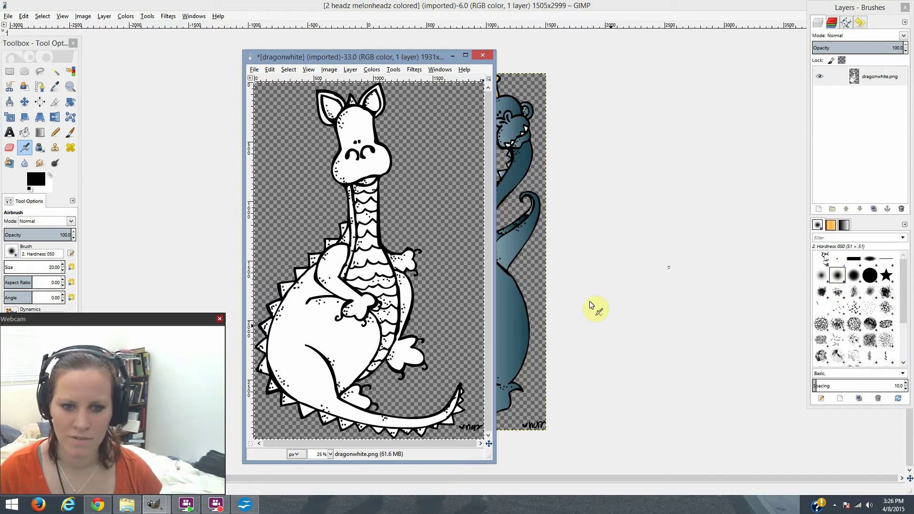
{"action": "left_click", "coordinate": [246, 508]}
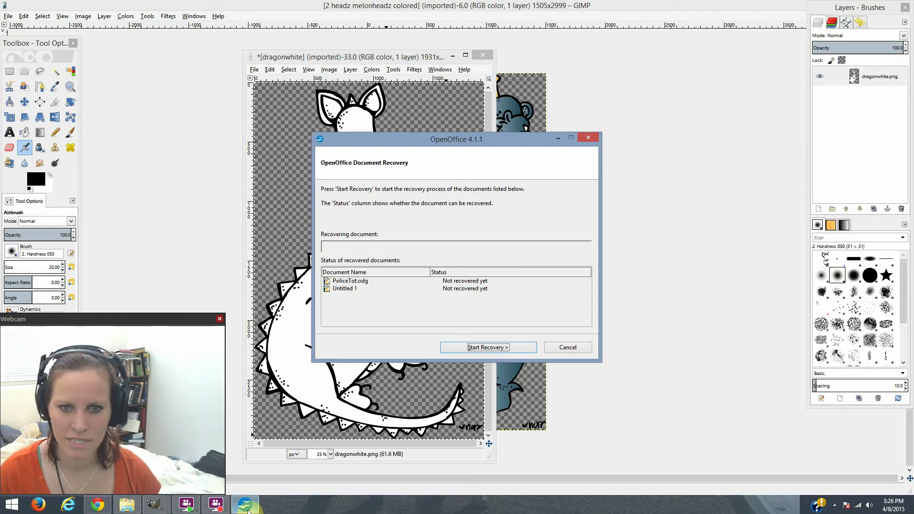
{"action": "left_click", "coordinate": [504, 348]}
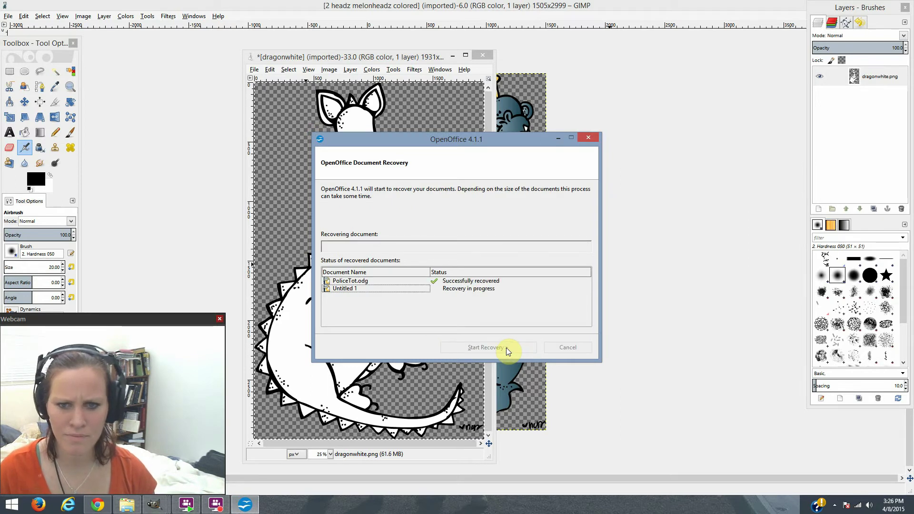
{"action": "left_click", "coordinate": [506, 349]}
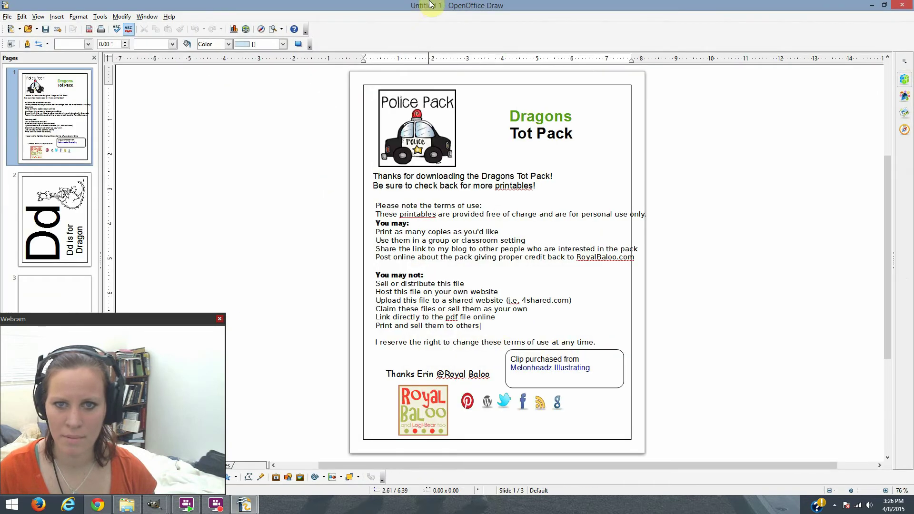
{"action": "left_click_drag", "start_coordinate": [404, 19], "coordinate": [912, 209]}
{"action": "left_click", "coordinate": [524, 240]}
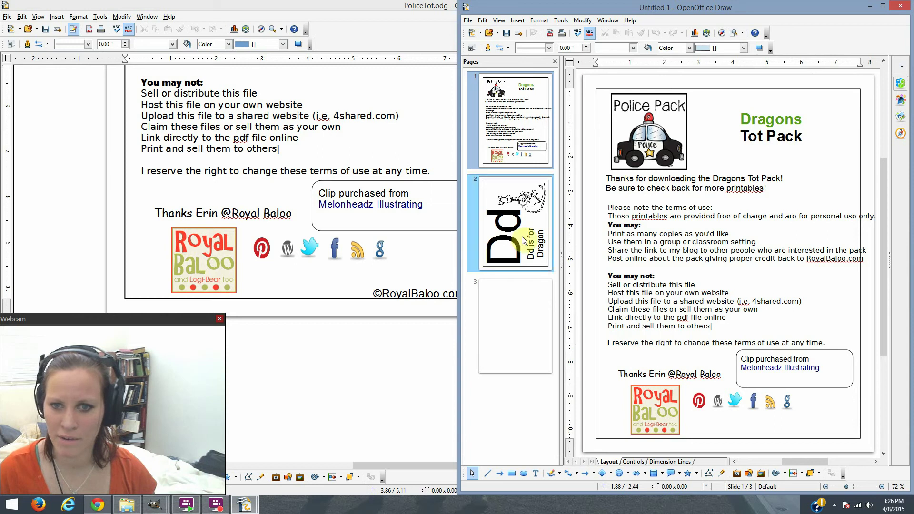
{"action": "left_click_drag", "start_coordinate": [286, 6], "coordinate": [2, 143]}
- Examine the dotted Dd page on page 10 of PoliceTot.odg as a layout reference
{"action": "left_click", "coordinate": [68, 309]}
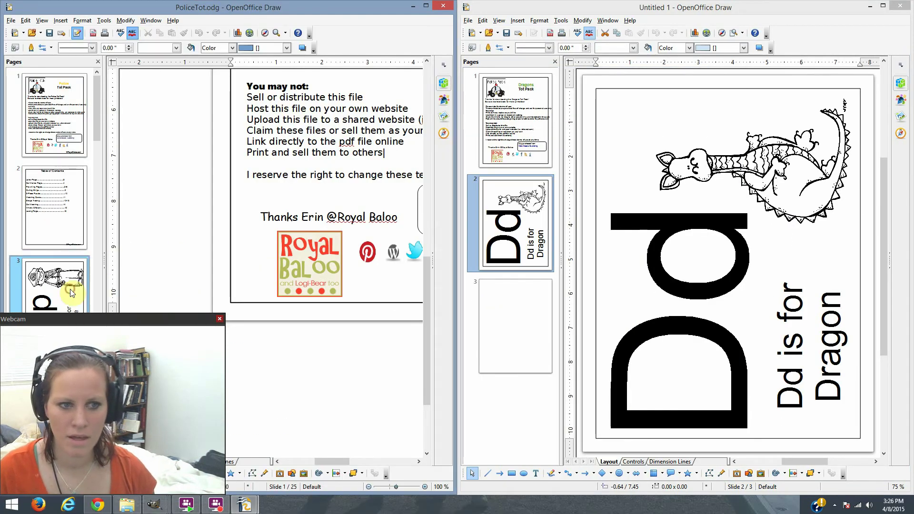
{"action": "scroll", "coordinate": [72, 280], "scroll_direction": "down", "scroll_amount": 10}
{"action": "left_click", "coordinate": [61, 233]}
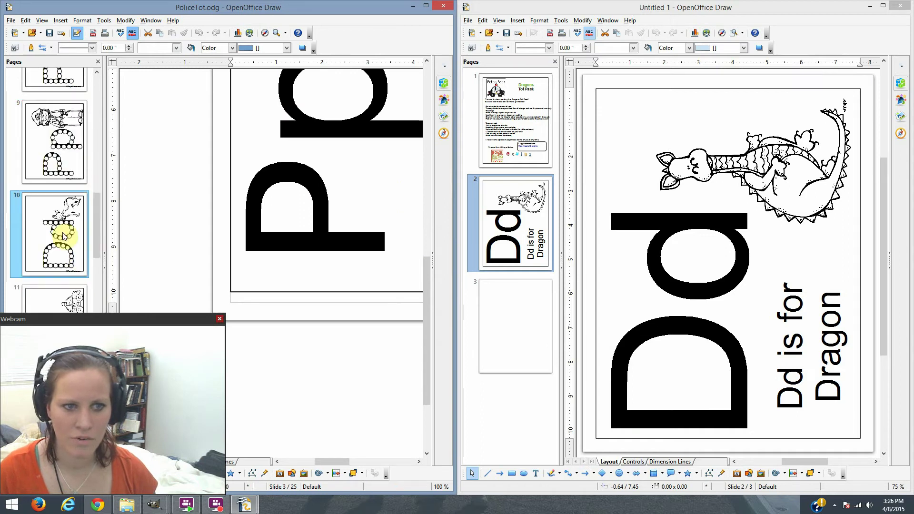
{"action": "left_click", "coordinate": [80, 135]}
{"action": "left_click", "coordinate": [61, 236]}
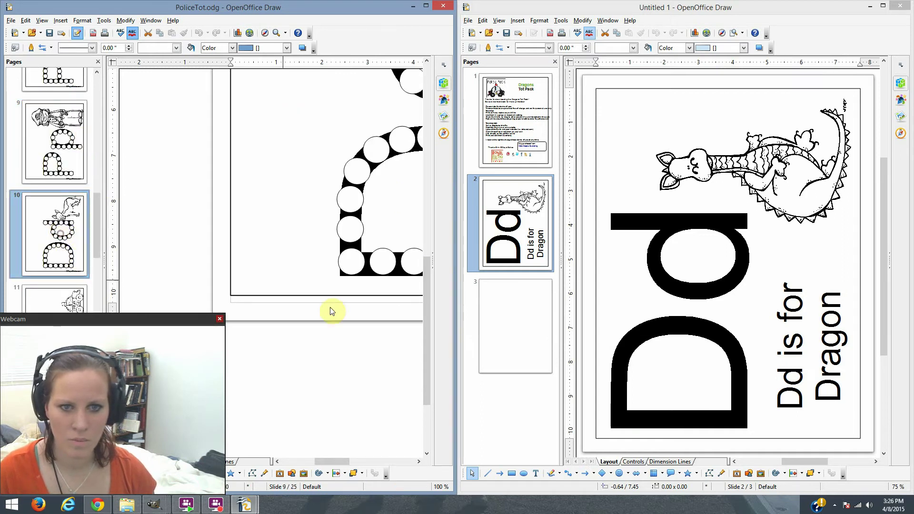
{"action": "scroll", "coordinate": [338, 314], "scroll_direction": "up", "scroll_amount": 5}
{"action": "scroll", "coordinate": [323, 322], "scroll_direction": "down", "scroll_amount": 5}
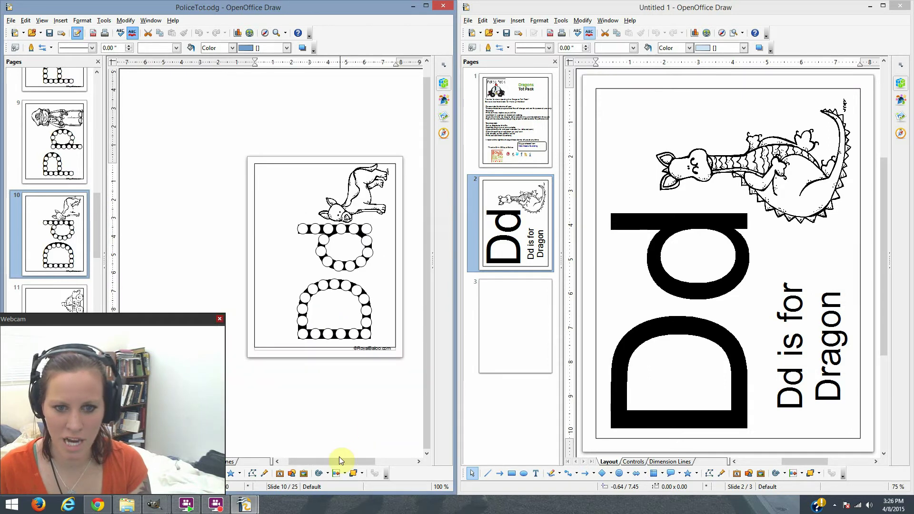
{"action": "scroll", "coordinate": [355, 457], "scroll_direction": "right", "scroll_amount": 2}
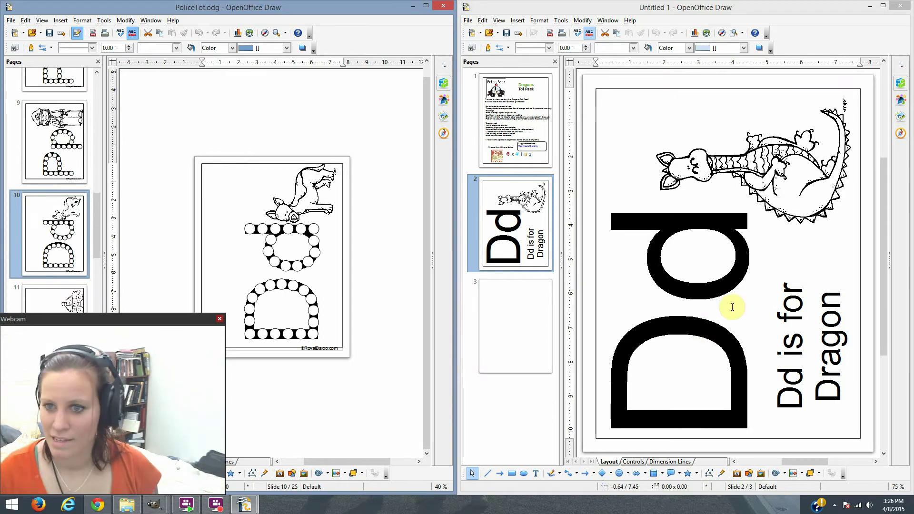
- Recover both documents again and arrange PoliceTot.odg and Untitled 1 side by side
{"action": "left_click", "coordinate": [785, 189]}
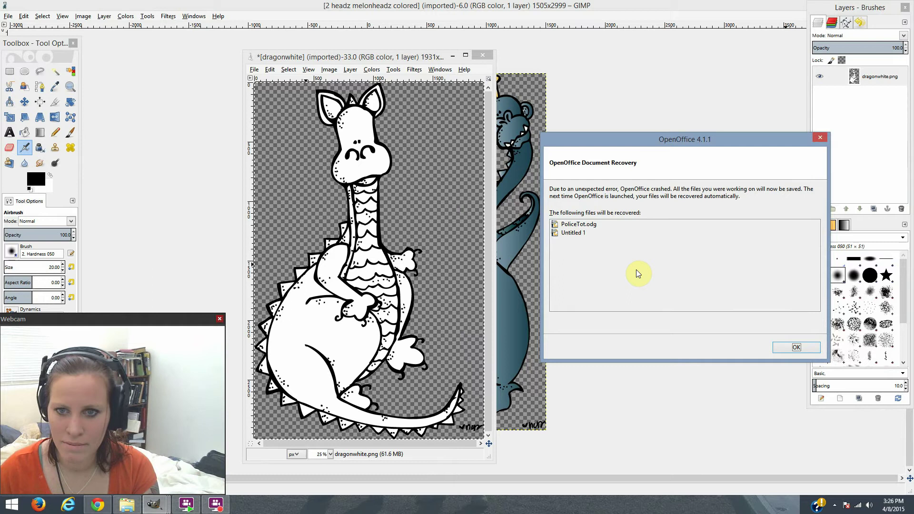
{"action": "left_click", "coordinate": [796, 348]}
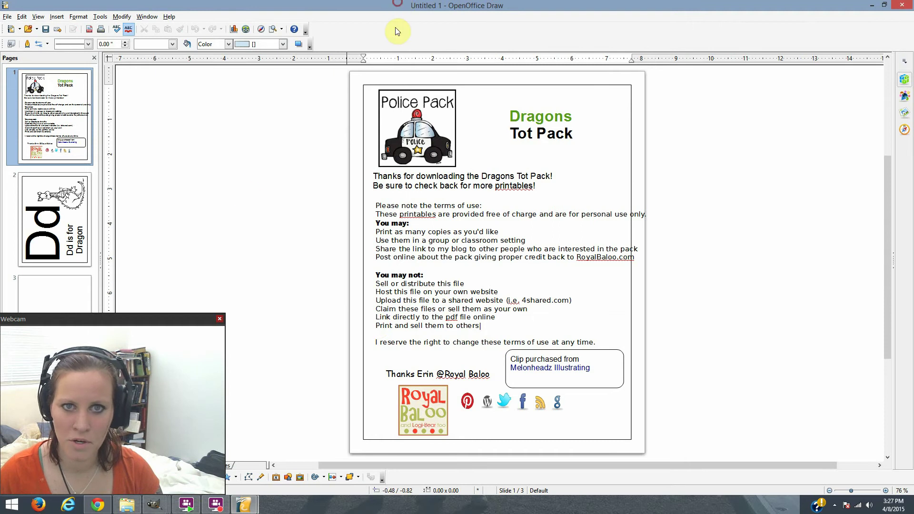
{"action": "left_click_drag", "start_coordinate": [395, 5], "coordinate": [912, 296]}
{"action": "left_click_drag", "start_coordinate": [365, 21], "coordinate": [2, 187]}
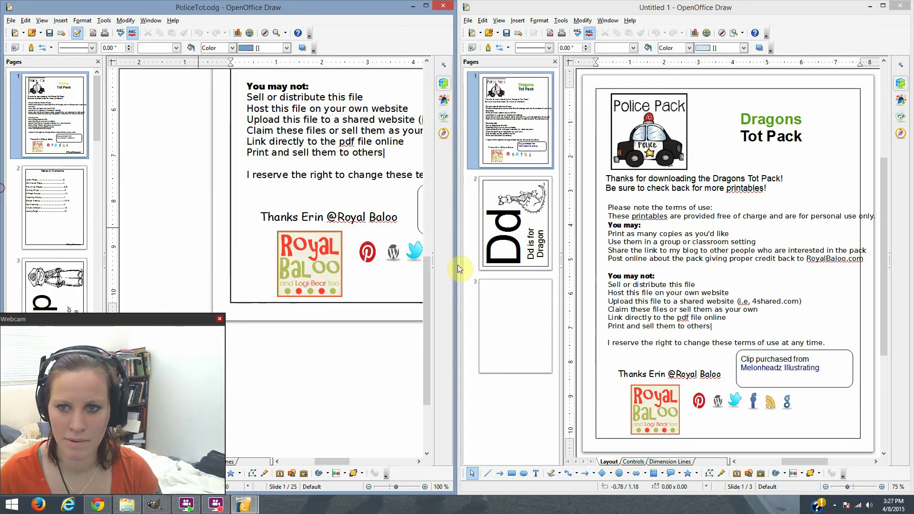
- Copy the dragon picture from page 2 of Untitled 1 and paste it onto the blank page 3
{"action": "left_click", "coordinate": [538, 234]}
{"action": "left_click", "coordinate": [778, 186]}
{"action": "right_click", "coordinate": [786, 189]}
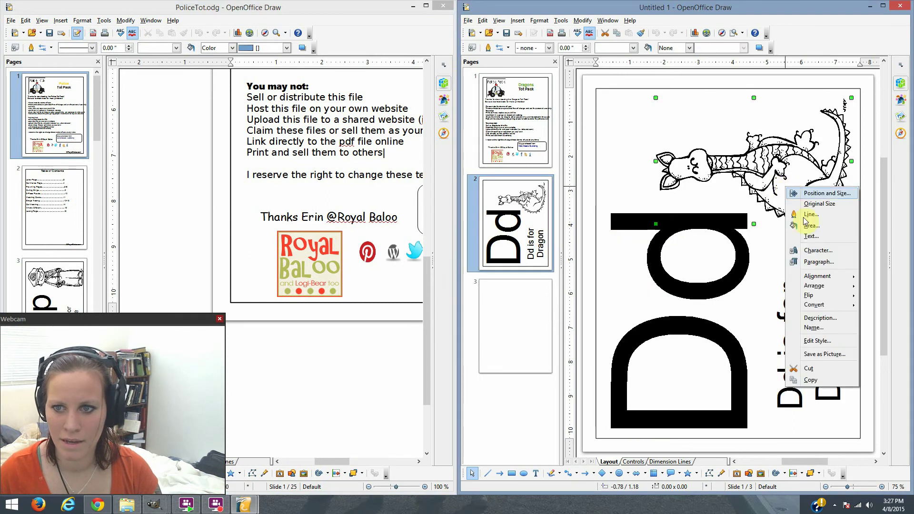
{"action": "left_click", "coordinate": [811, 380]}
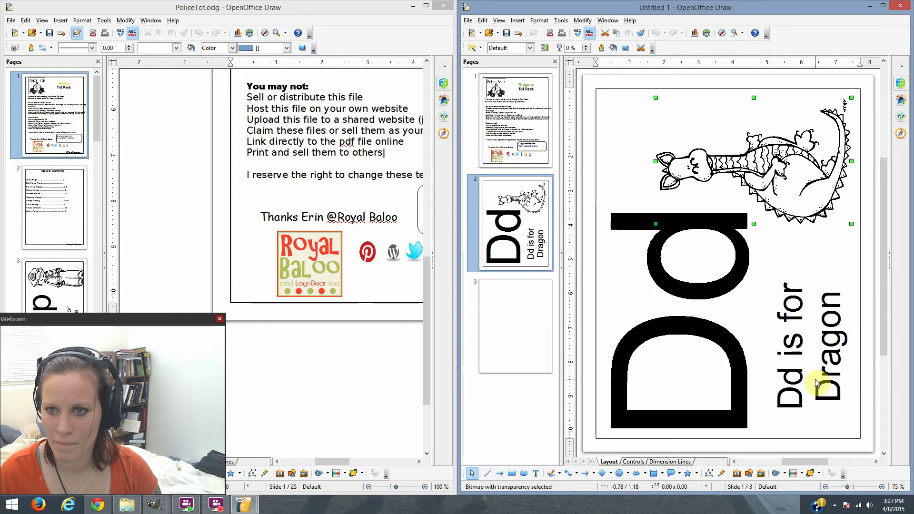
{"action": "left_click", "coordinate": [524, 343]}
{"action": "right_click", "coordinate": [782, 151]}
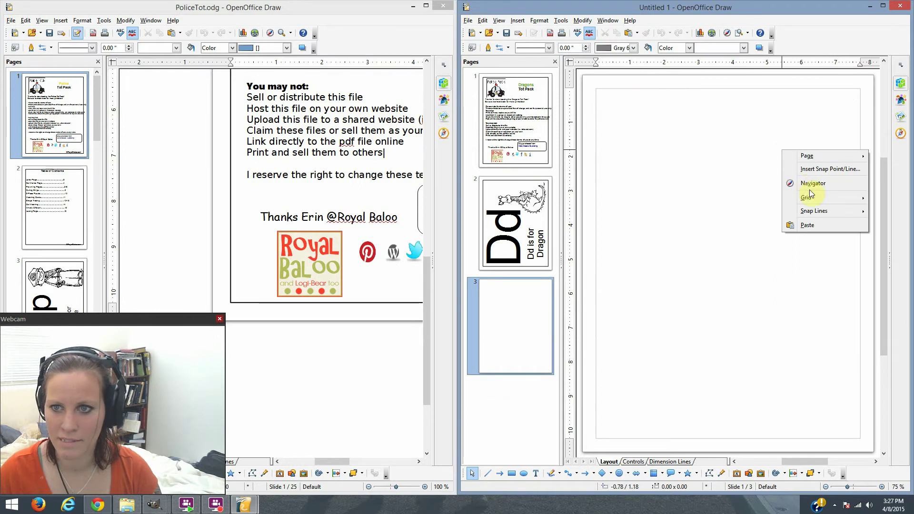
{"action": "left_click", "coordinate": [823, 226]}
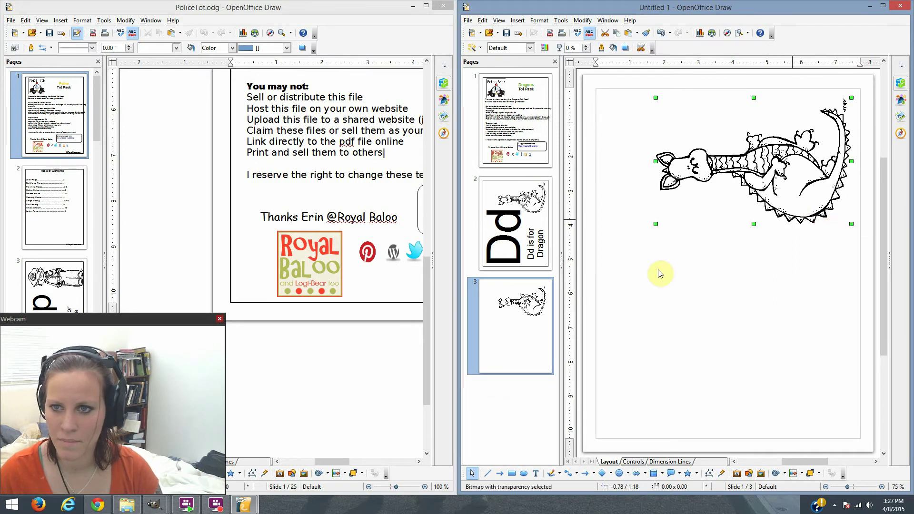
- Copy the large rotated "Dd" text frame from page 2 and paste it onto page 3 with the dragon
{"action": "left_click", "coordinate": [555, 250]}
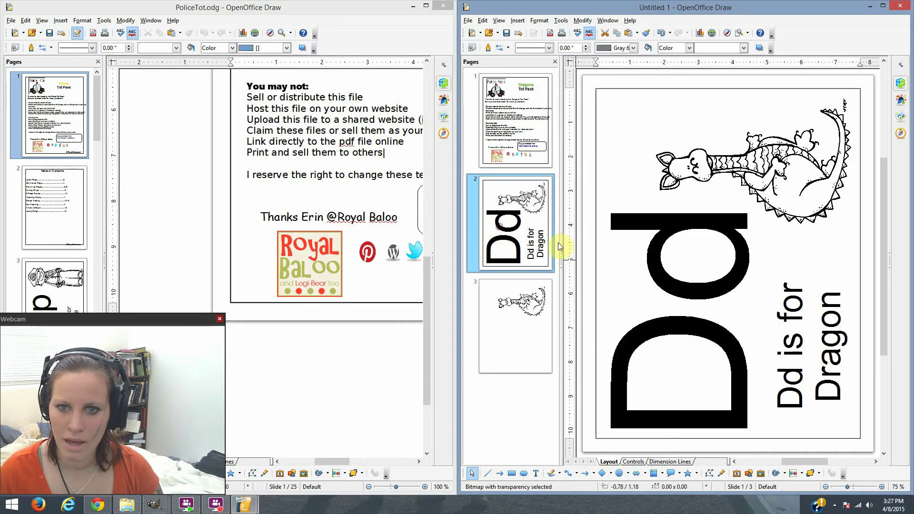
{"action": "left_click", "coordinate": [718, 343]}
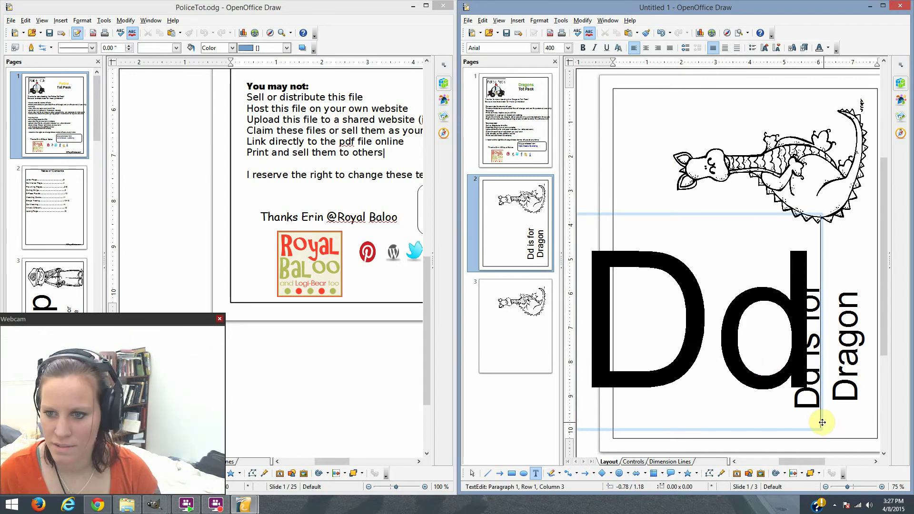
{"action": "left_click", "coordinate": [822, 422]}
{"action": "right_click", "coordinate": [810, 426]}
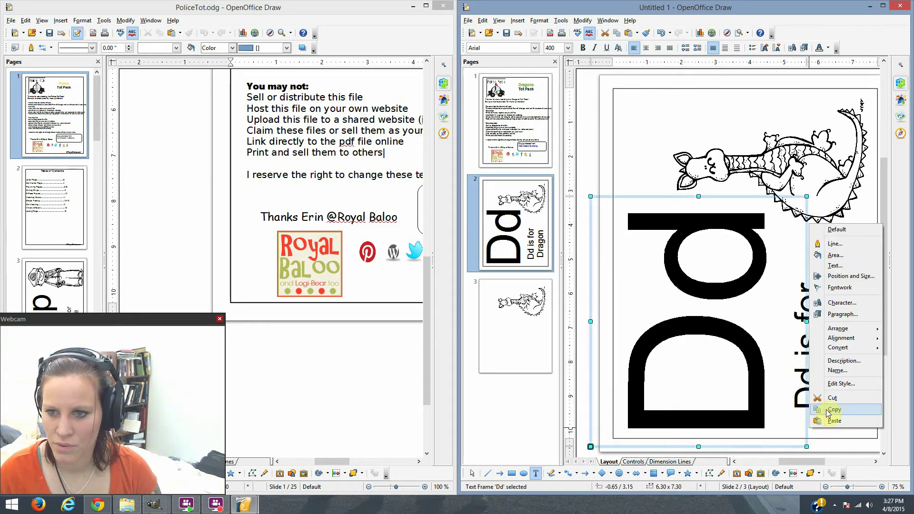
{"action": "left_click", "coordinate": [830, 409]}
{"action": "left_click", "coordinate": [524, 322]}
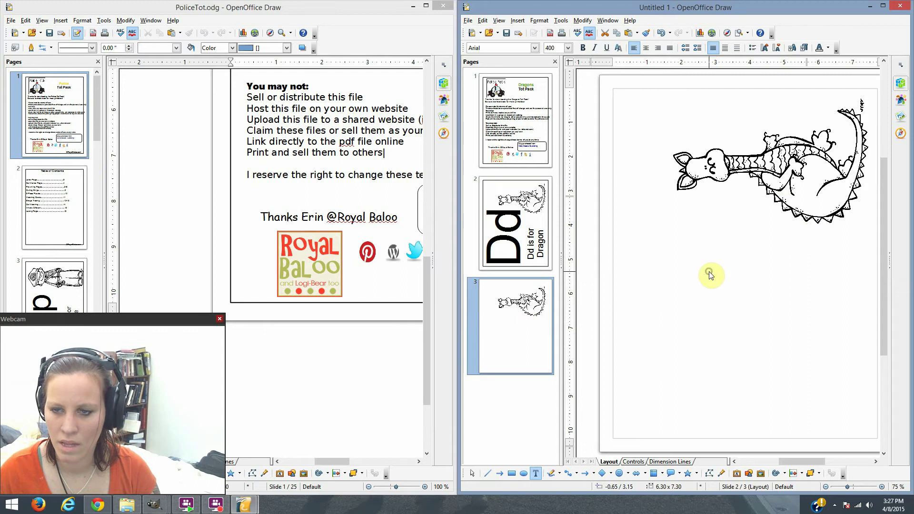
{"action": "right_click", "coordinate": [718, 280]}
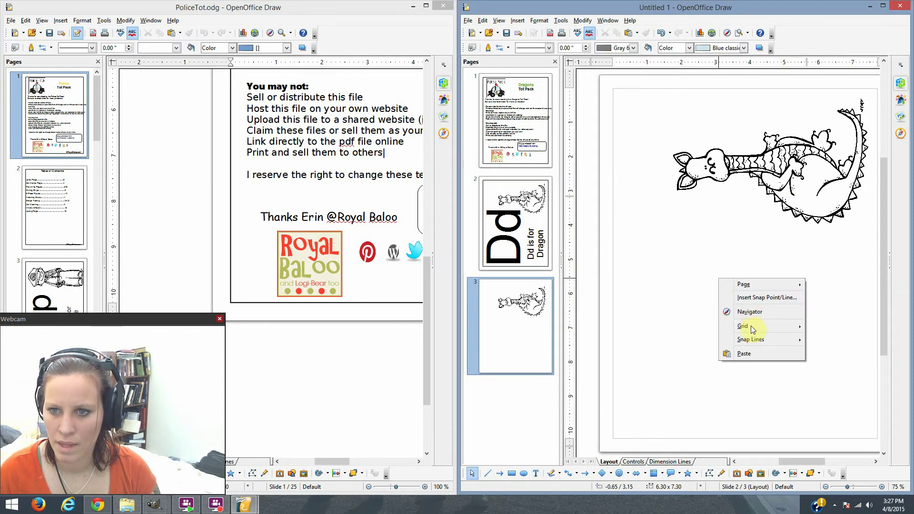
{"action": "left_click", "coordinate": [743, 352]}
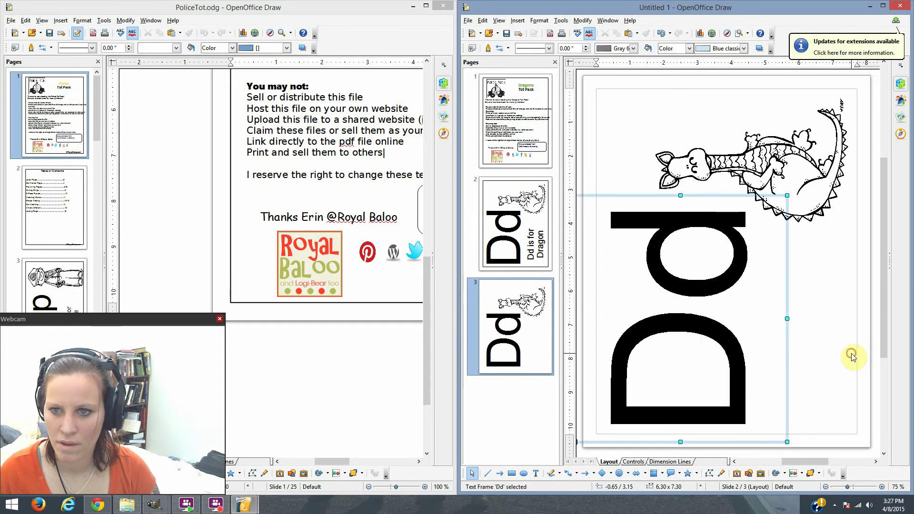
- Copy the rectangular page border from page 2 and paste it onto page 3
{"action": "left_click", "coordinate": [548, 244]}
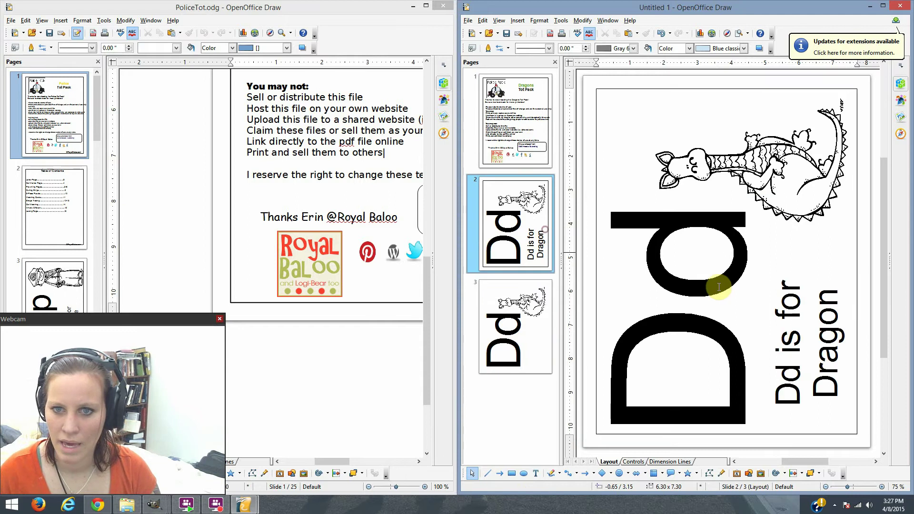
{"action": "left_click", "coordinate": [857, 295]}
{"action": "right_click", "coordinate": [857, 295]}
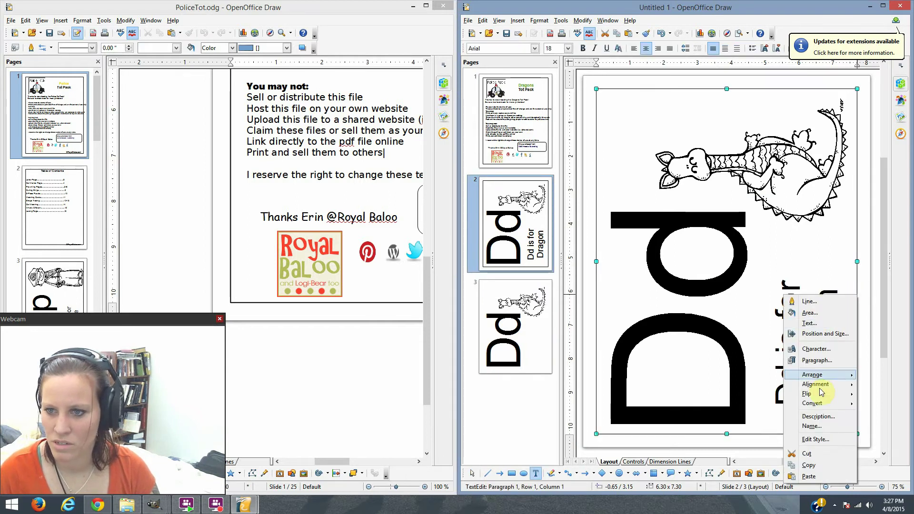
{"action": "left_click", "coordinate": [809, 464]}
{"action": "left_click", "coordinate": [547, 321]}
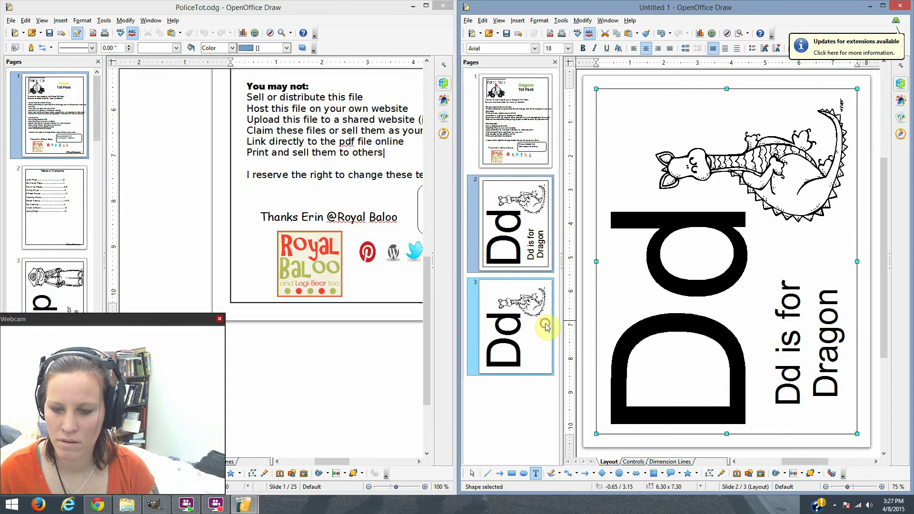
{"action": "right_click", "coordinate": [823, 295]}
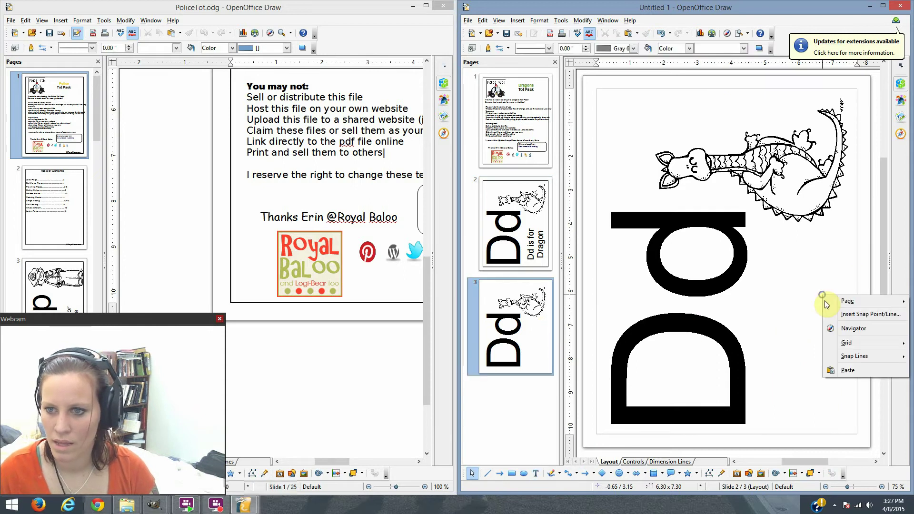